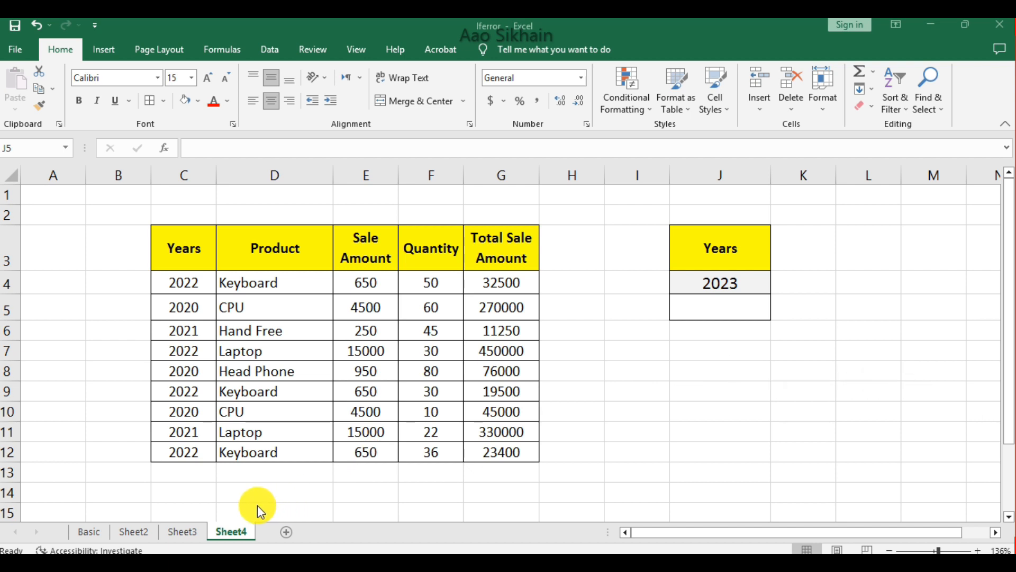
- Look over the example tables on Sheet2, Basic, Sheet3 and Sheet4
click(127, 534)
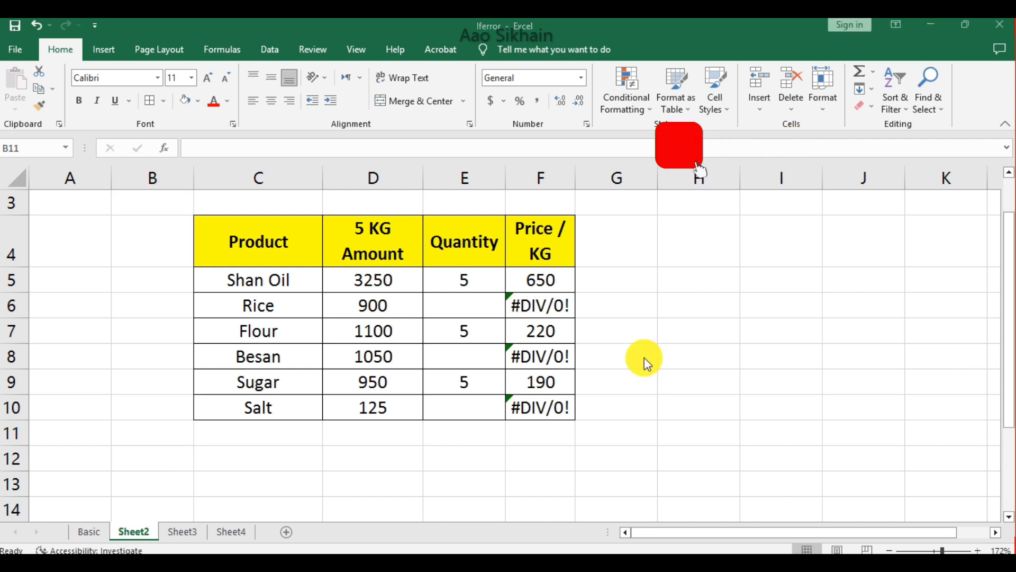
click(384, 407)
click(90, 531)
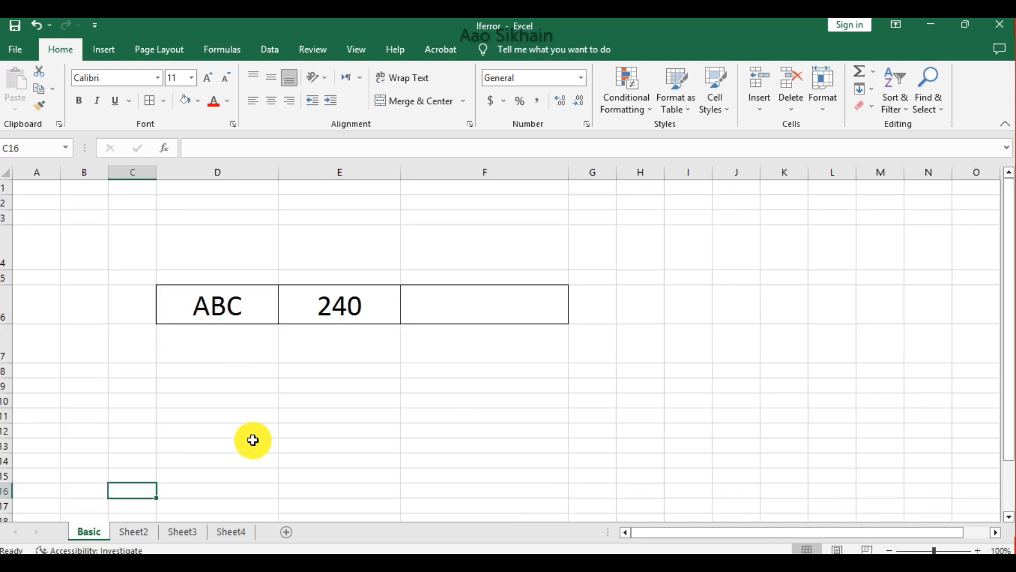
click(202, 537)
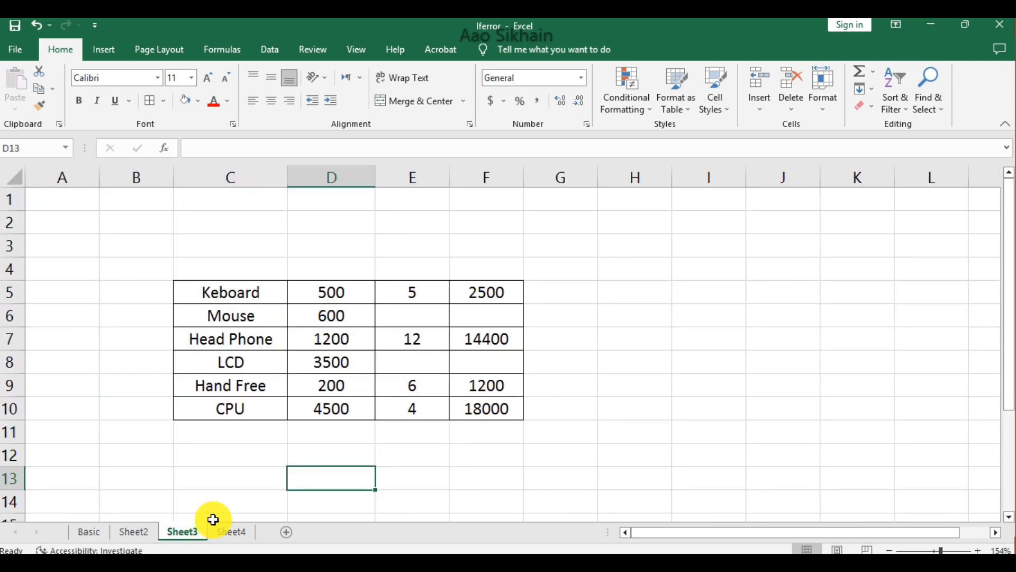
click(226, 530)
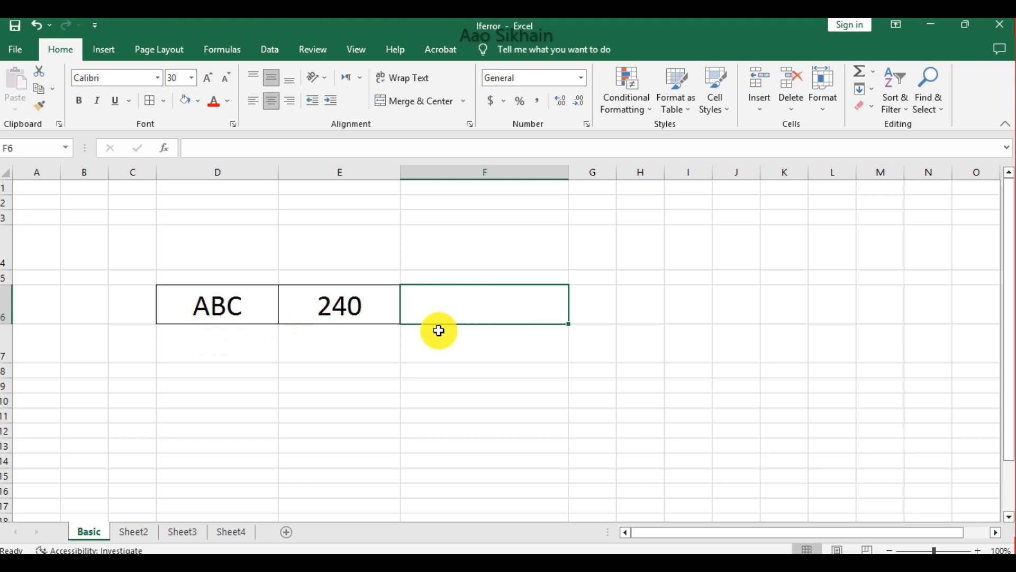
- Enter the formula =E6*D6 in cell F6 of the Basic sheet
text(=)
click(334, 313)
text(*)
click(212, 314)
key(Return)
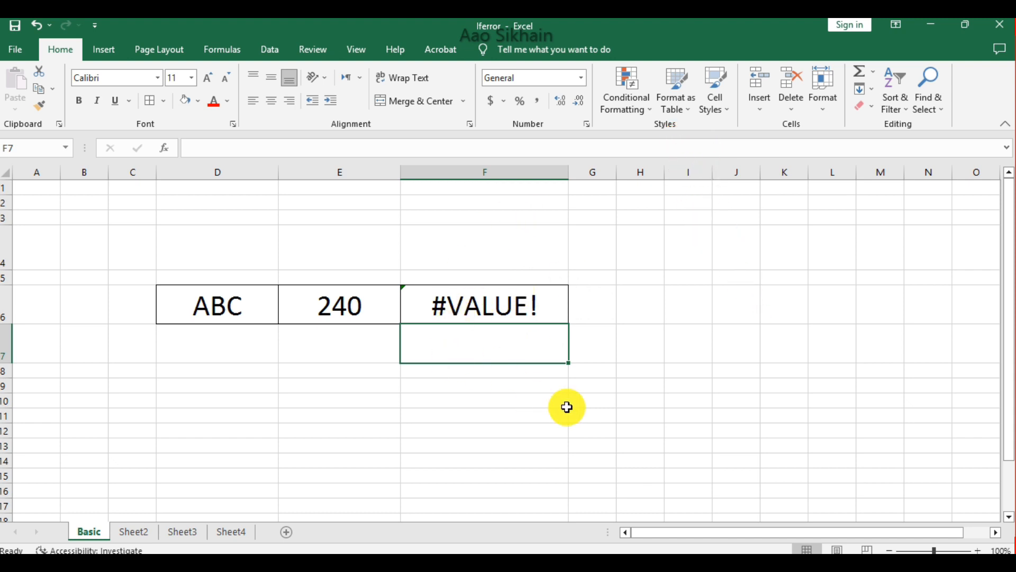
double_click(513, 310)
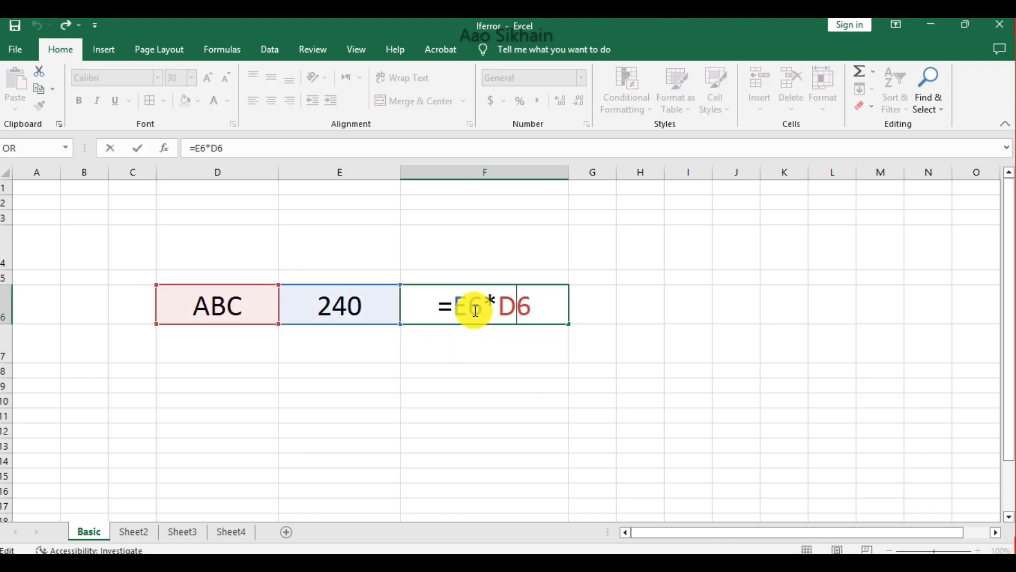
click(457, 305)
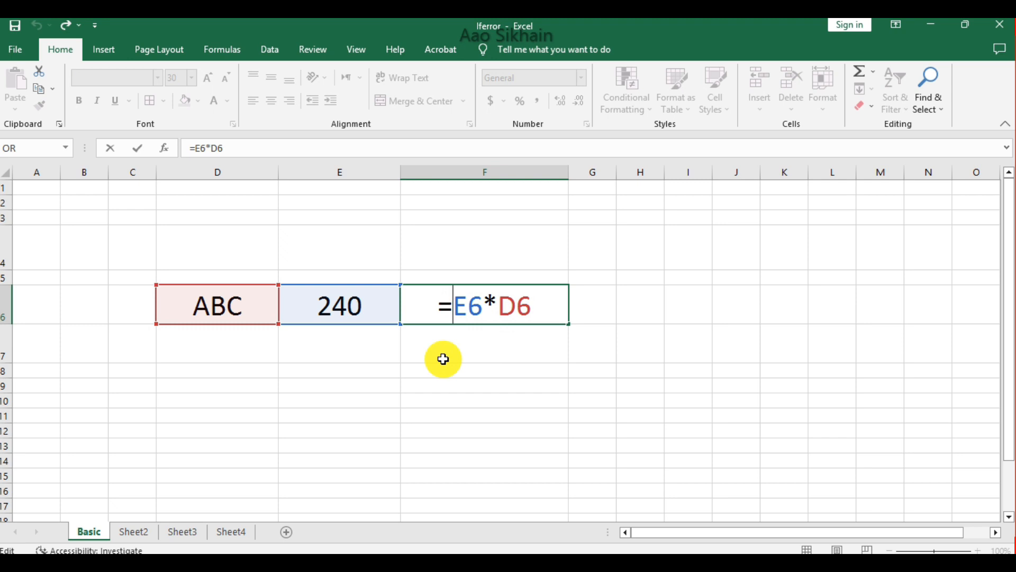
text(ife)
key(Tab)
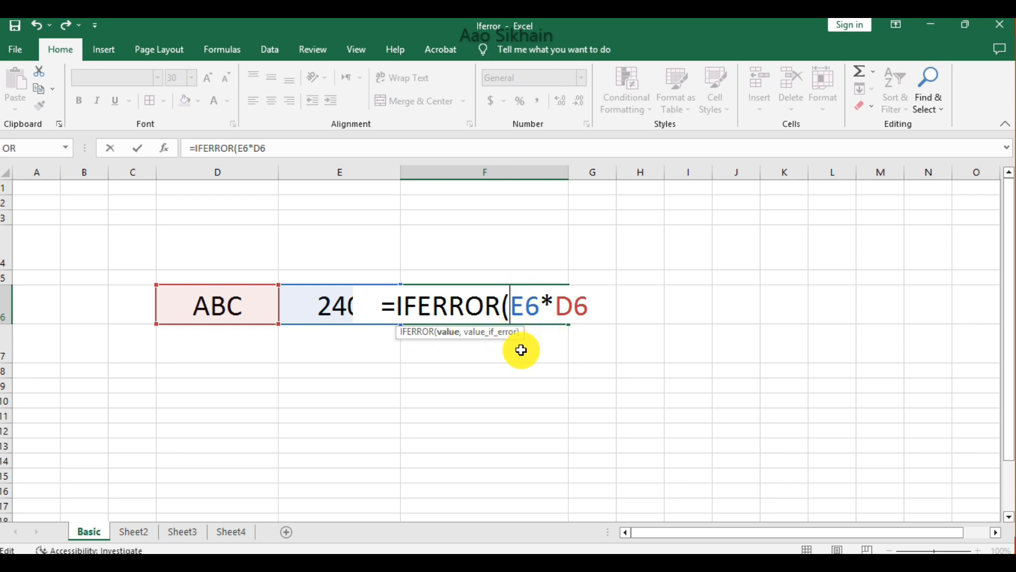
key(Escape)
click(690, 306)
text(=if)
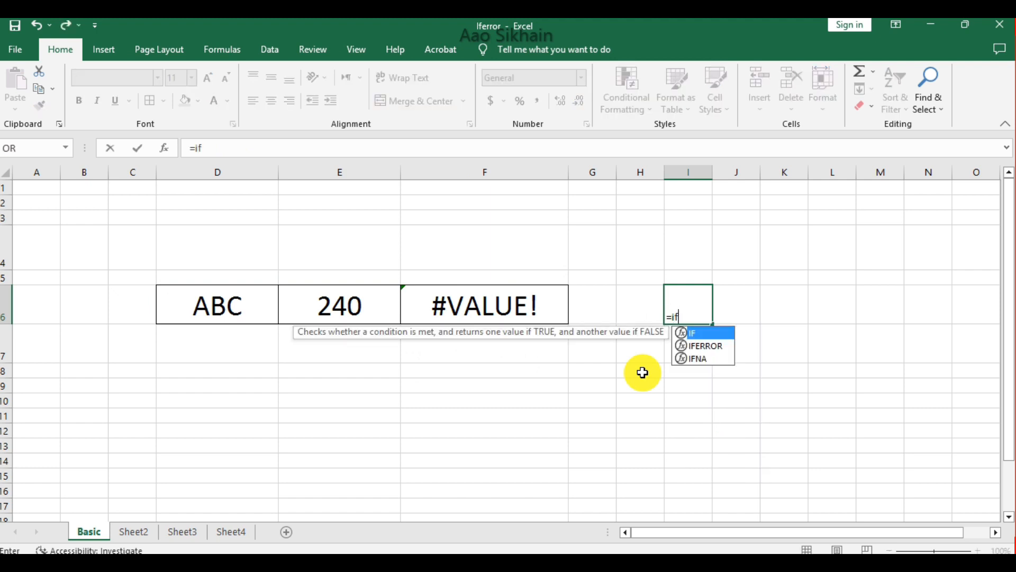
text(er)
key(Tab)
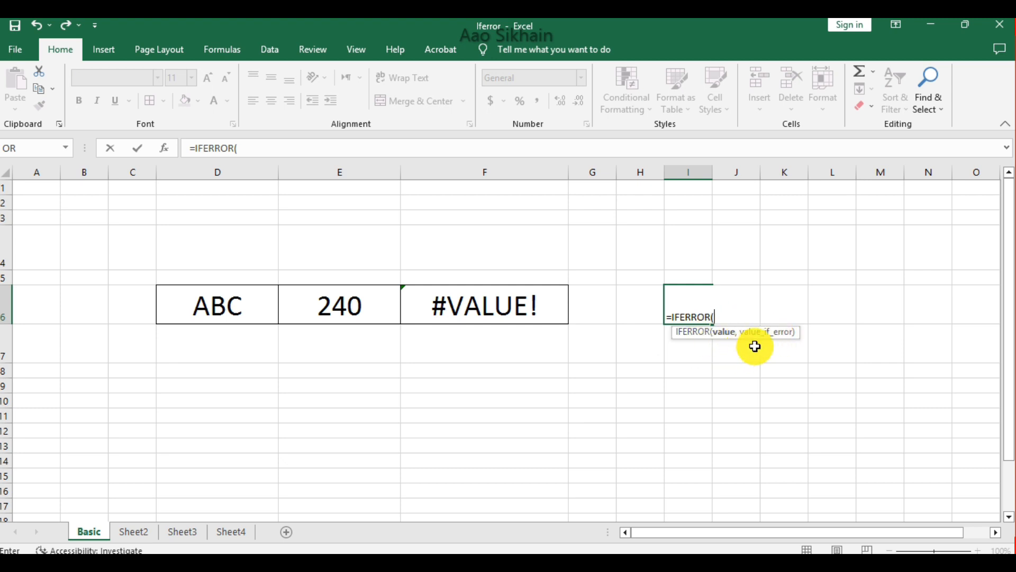
key(BackSpace)
key(BackSpace)
key(BackSpace)
key(BackSpace)
key(BackSpace)
key(BackSpace)
key(BackSpace)
key(BackSpace)
key(BackSpace)
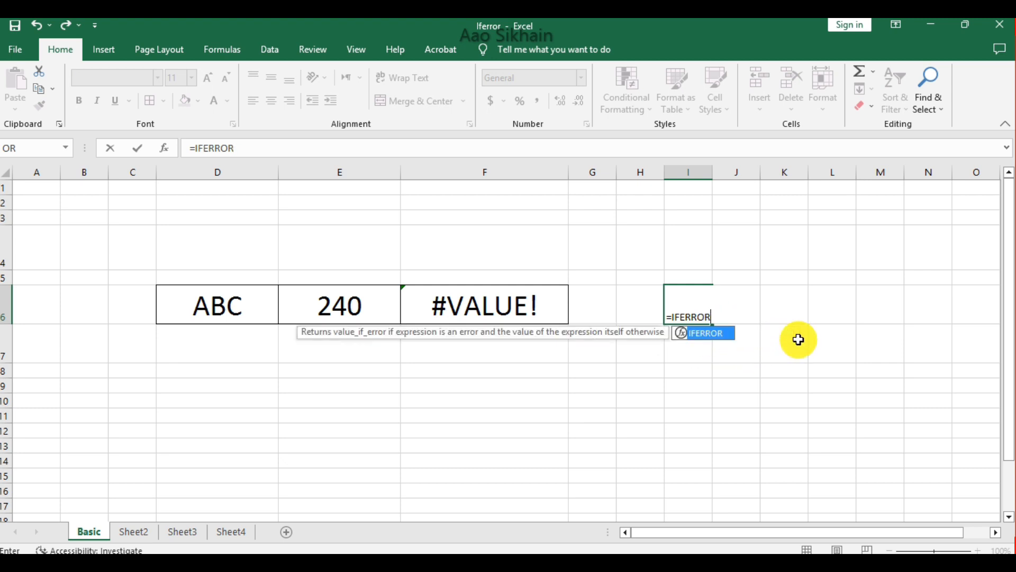
key(Escape)
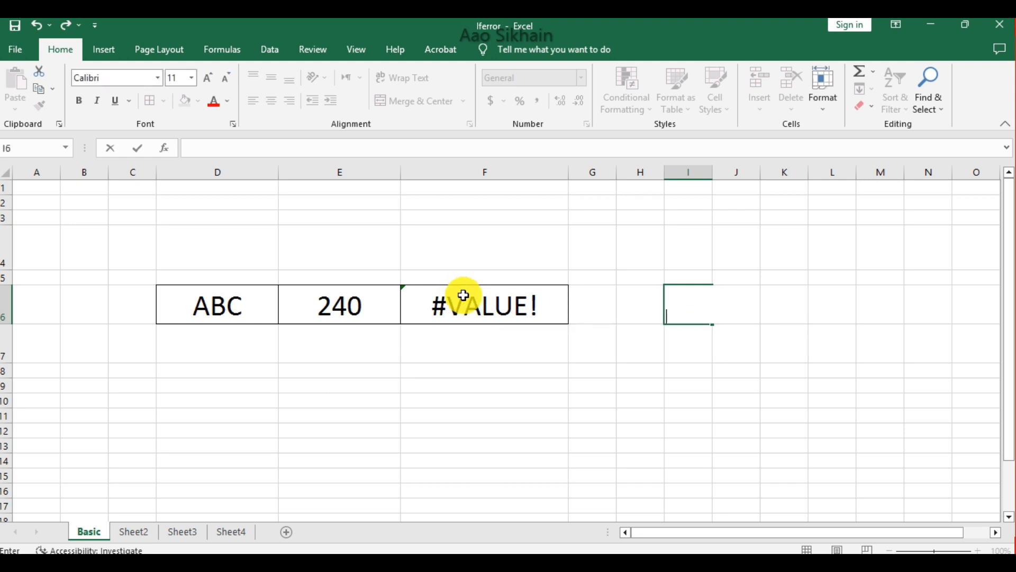
- Wrap the multiplication in F6 in IFERROR with an empty string as the error value: =IFERROR(E6*D6,"")
double_click(459, 290)
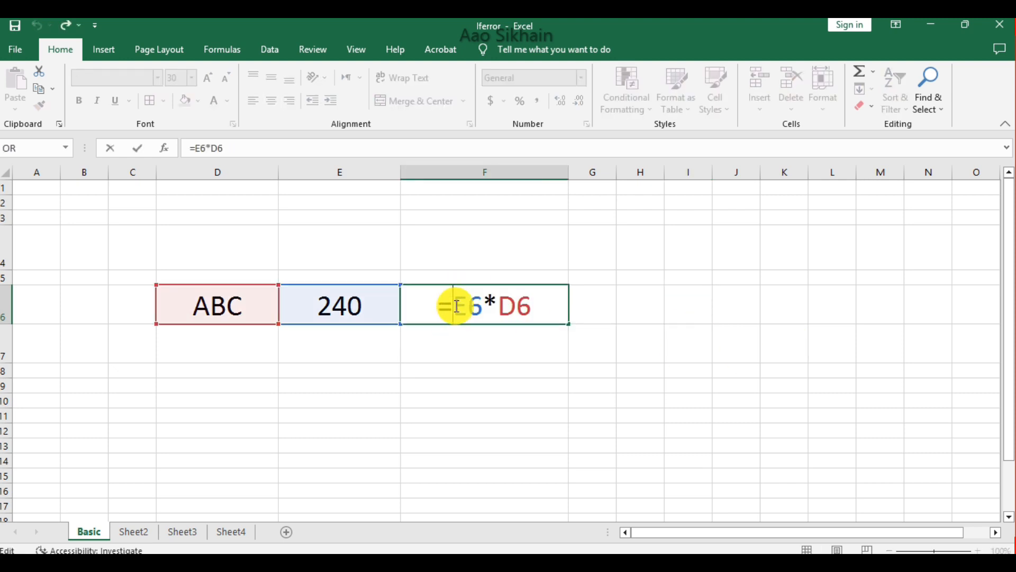
text(IFE)
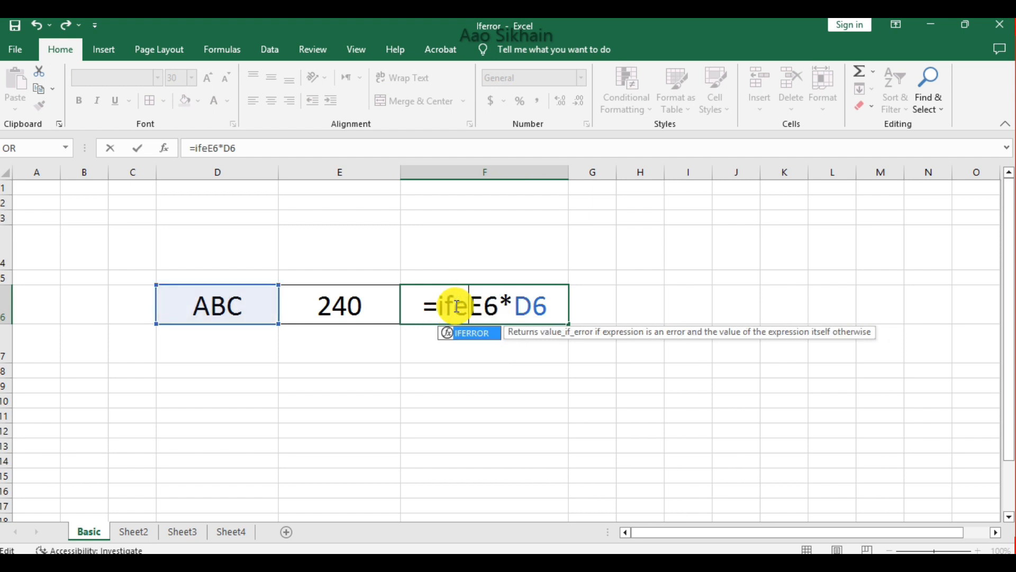
key(Tab)
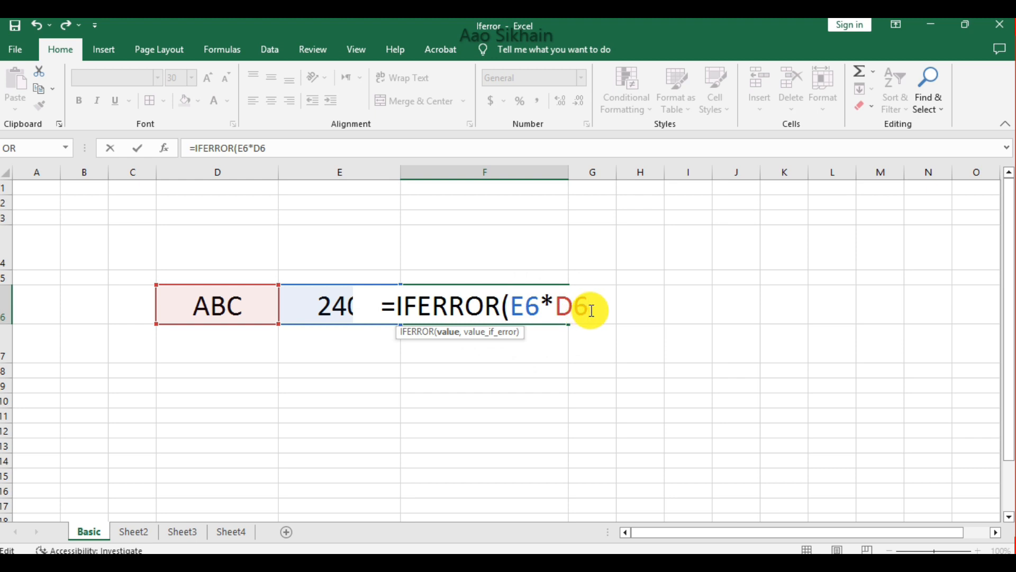
text(,)
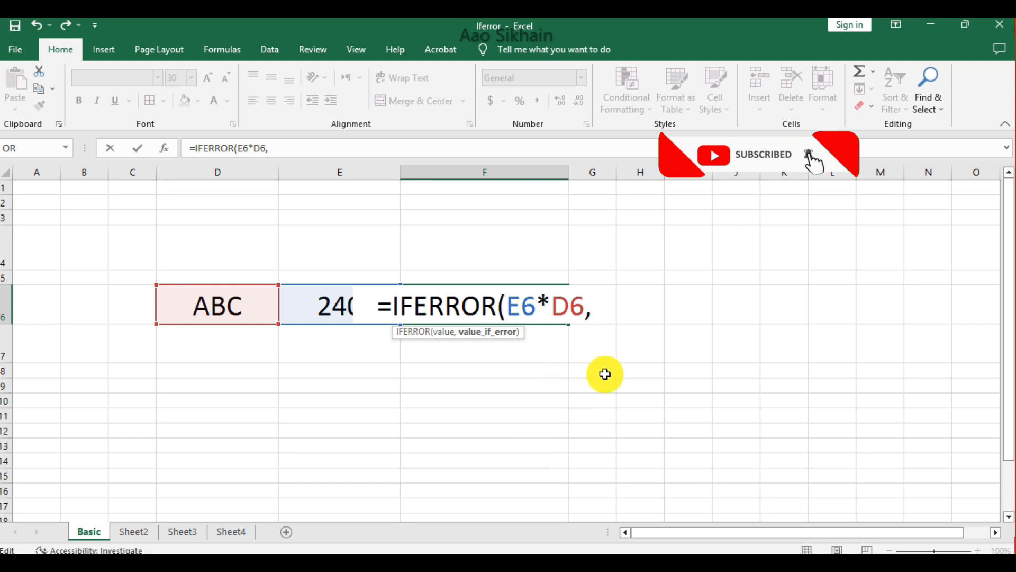
text("")
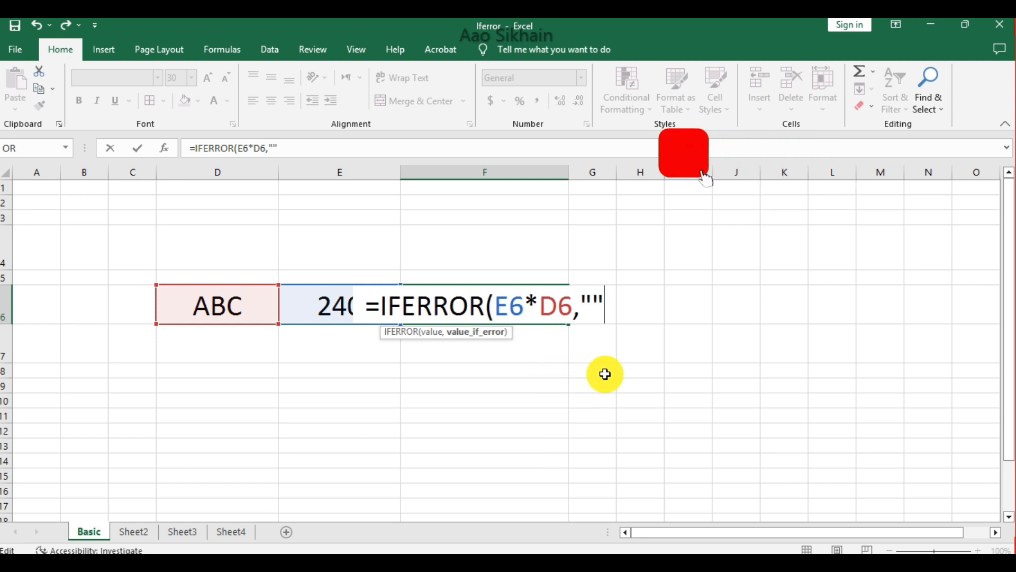
text())
key(Return)
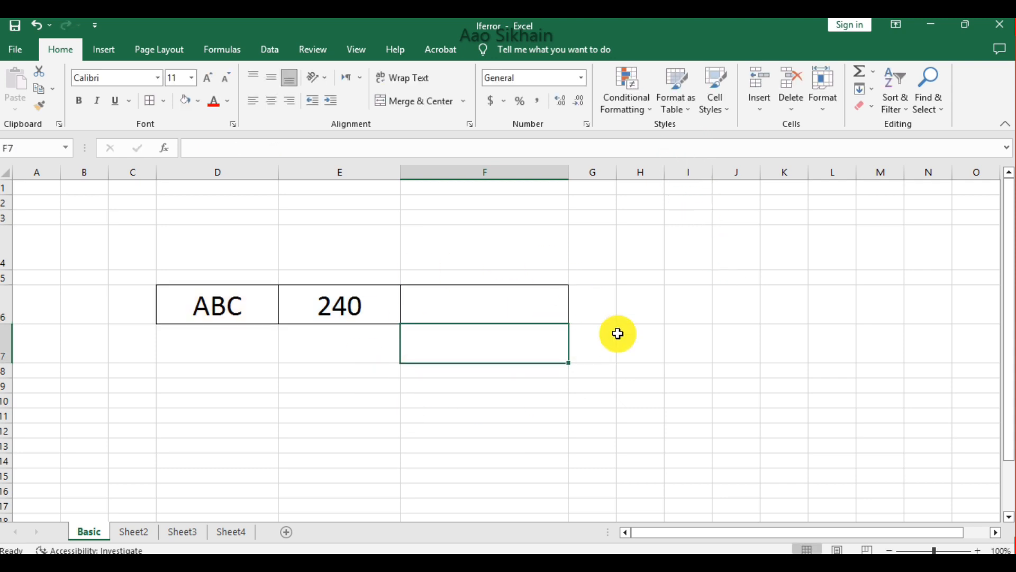
- Test the F6 formula by entering the number 2 in D6, followed by the text asd
click(211, 310)
text(2)
key(Return)
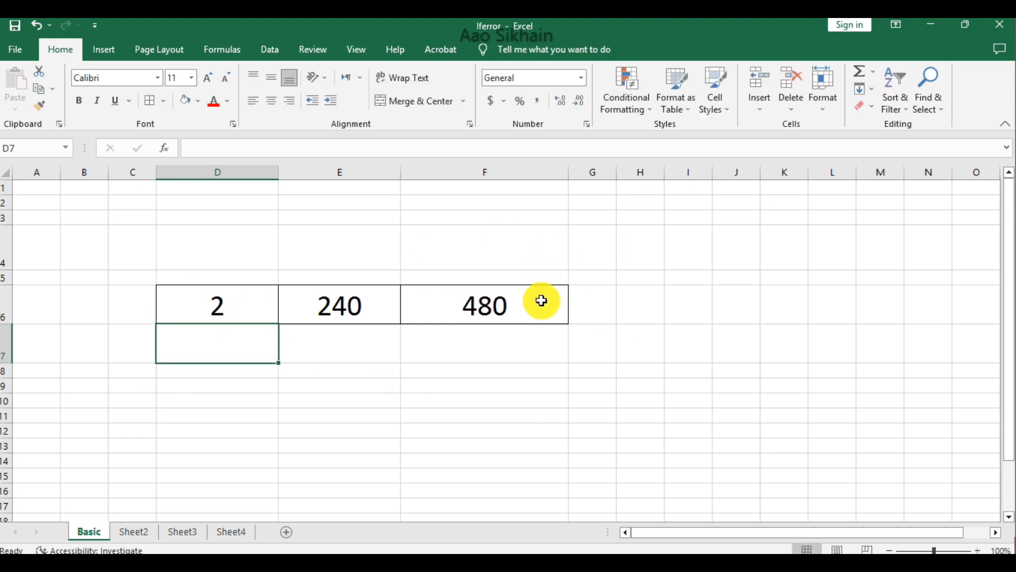
click(222, 300)
text(asd)
key(Tab)
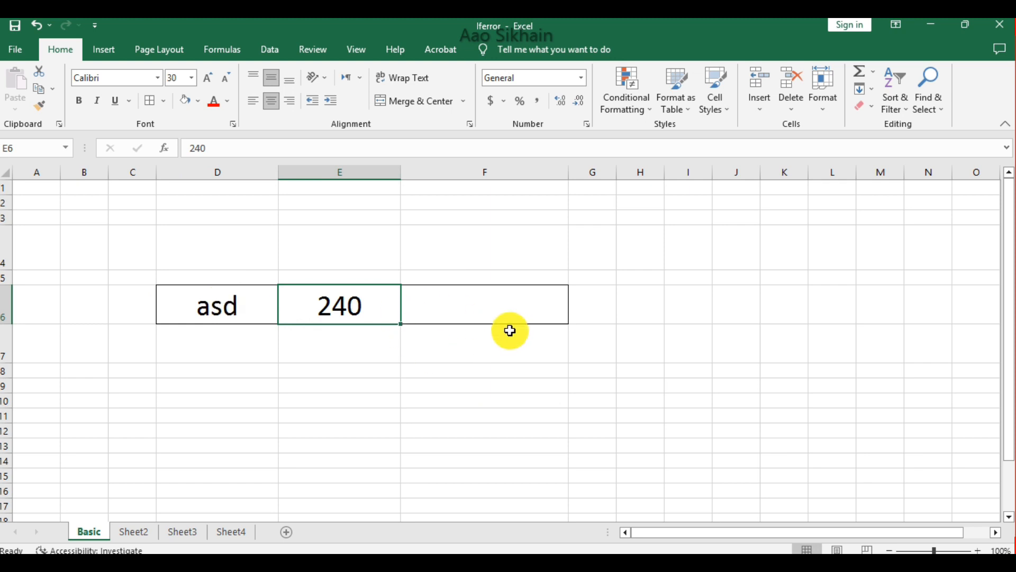
- Change the error value of the IFERROR formula in F6 to the text "invalid"
click(449, 314)
double_click(450, 313)
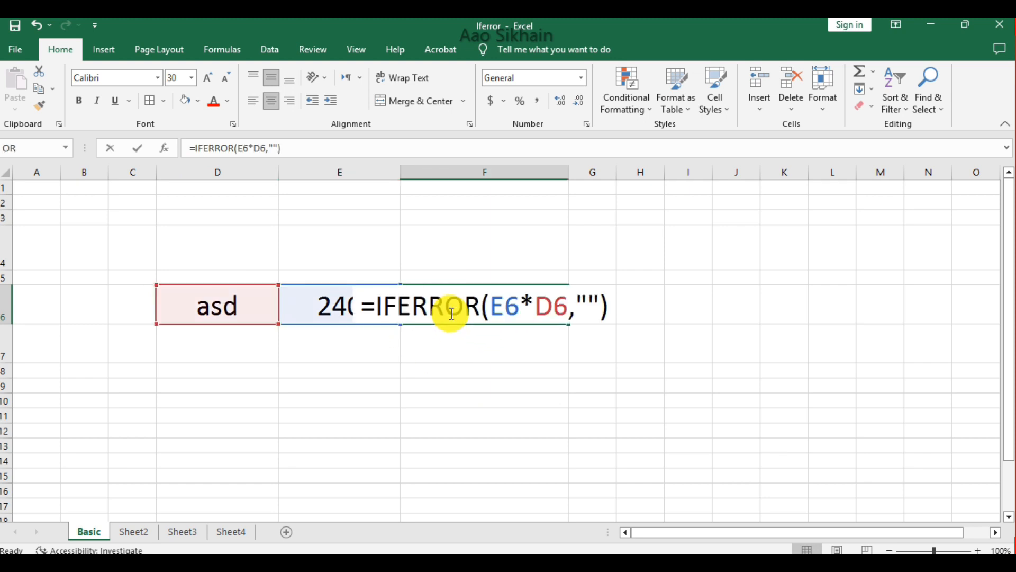
click(589, 306)
text(invalid)
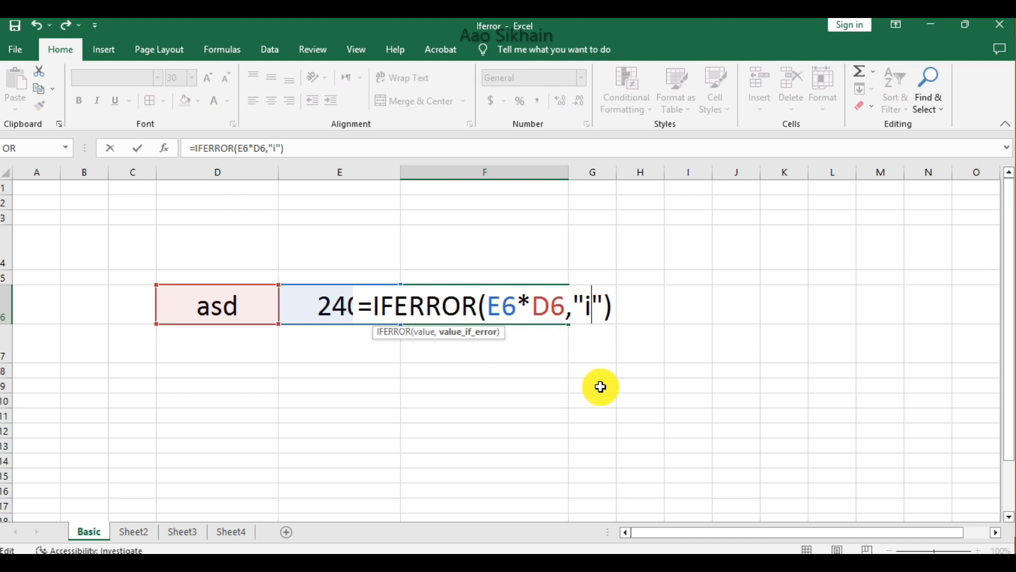
key(Return)
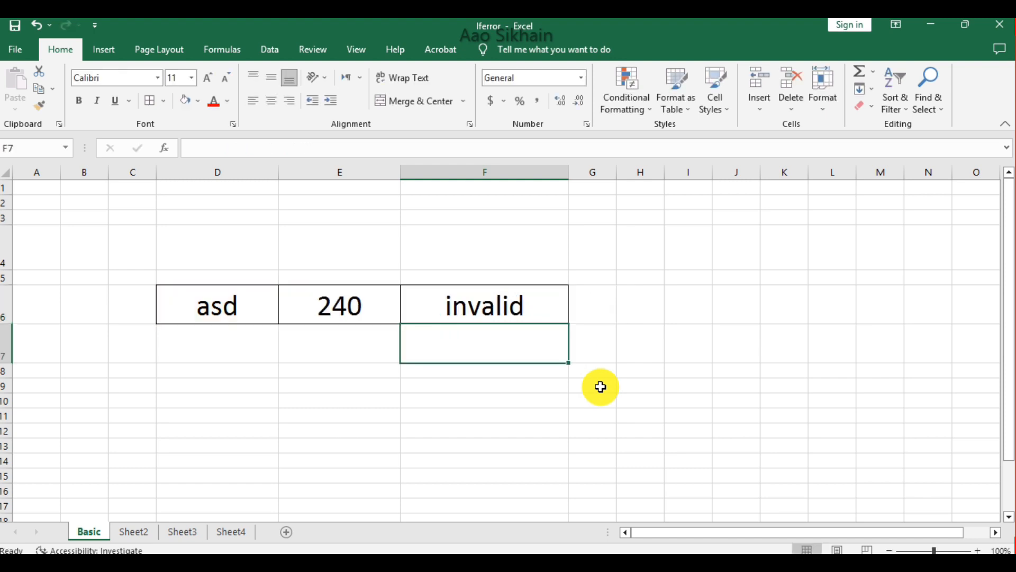
- Test the revised F6 formula by entering 4 in D6, followed by the text qwer
click(197, 302)
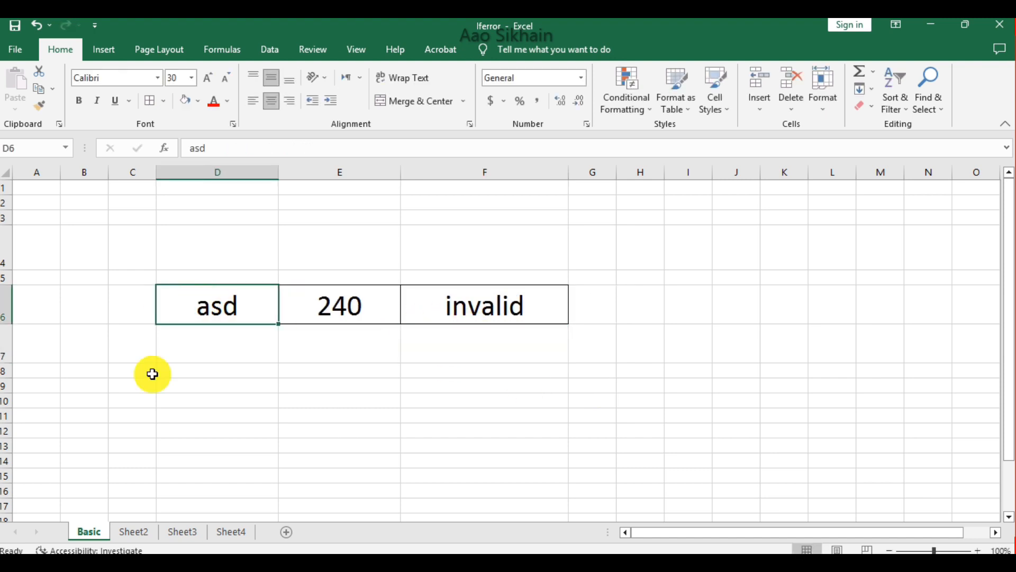
text(4)
key(Return)
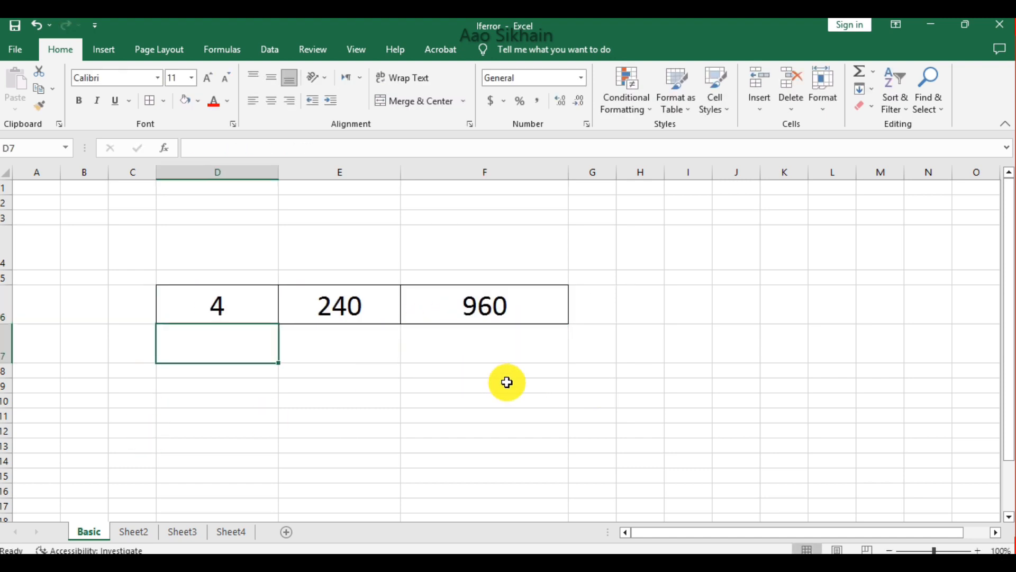
click(192, 315)
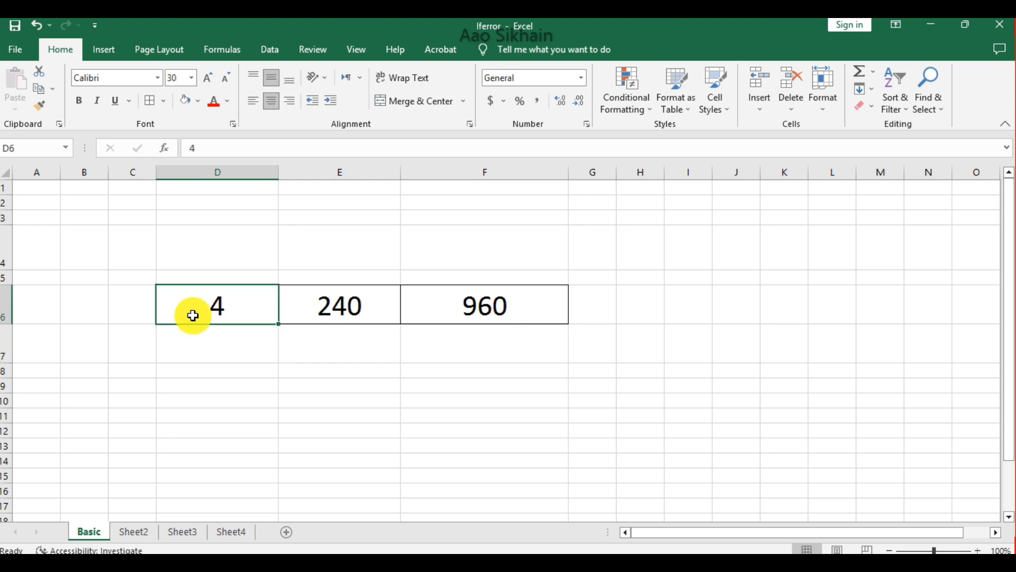
text(qwer)
key(Tab)
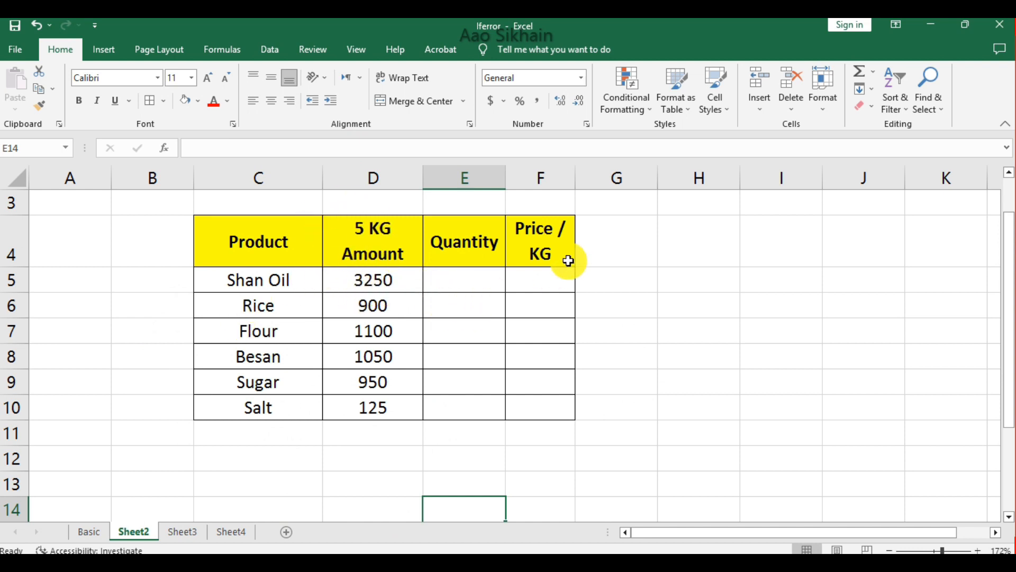
- On Sheet2, calculate Shan Oil's Price / KG in F5 with the formula =D5/E5
click(547, 277)
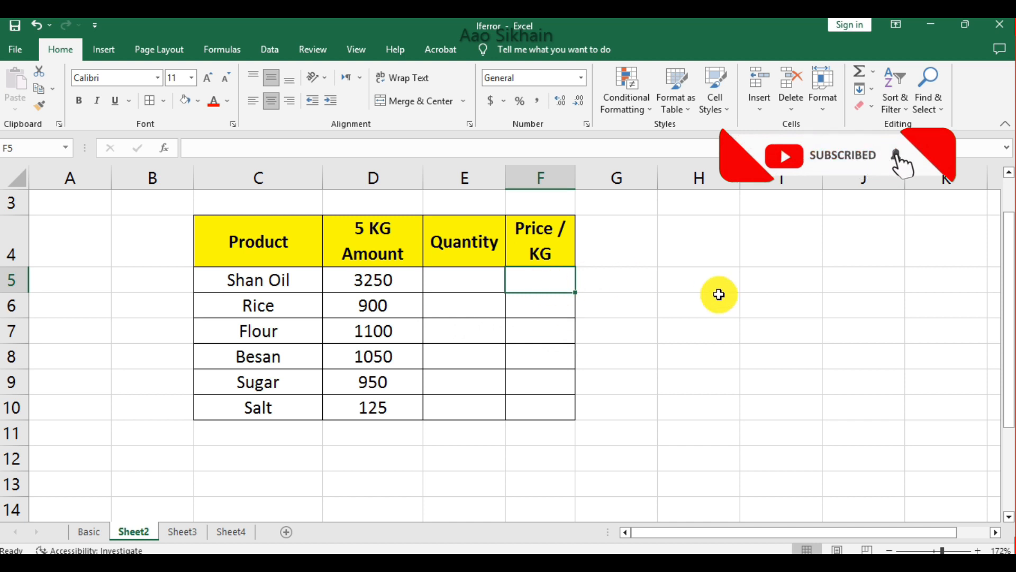
text(=)
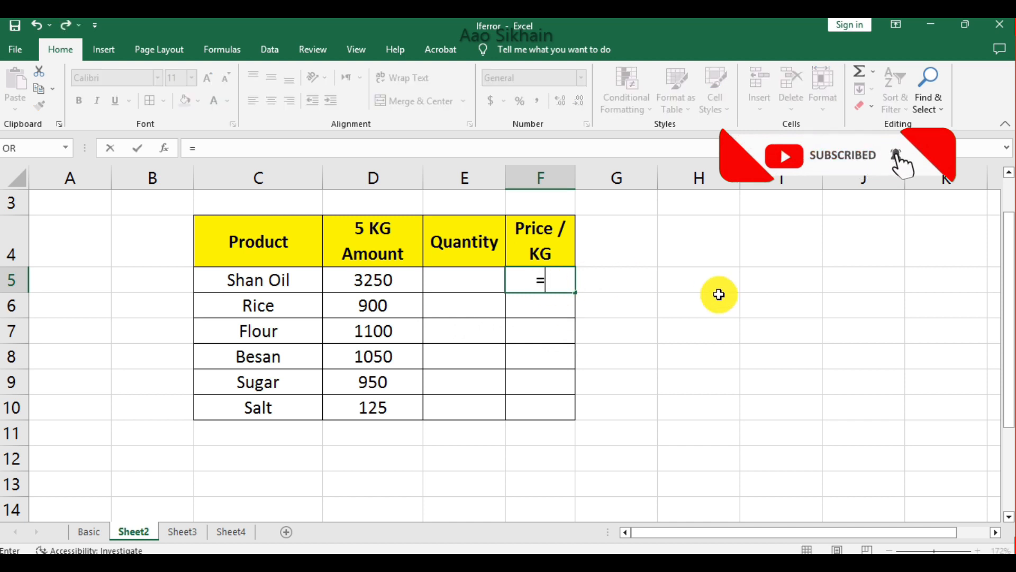
click(369, 284)
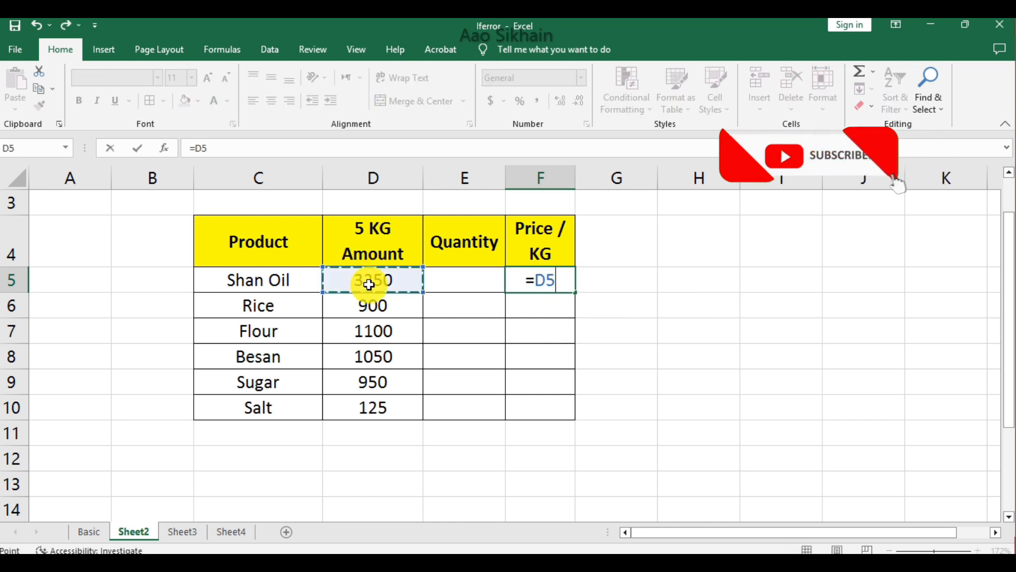
click(448, 278)
key(Return)
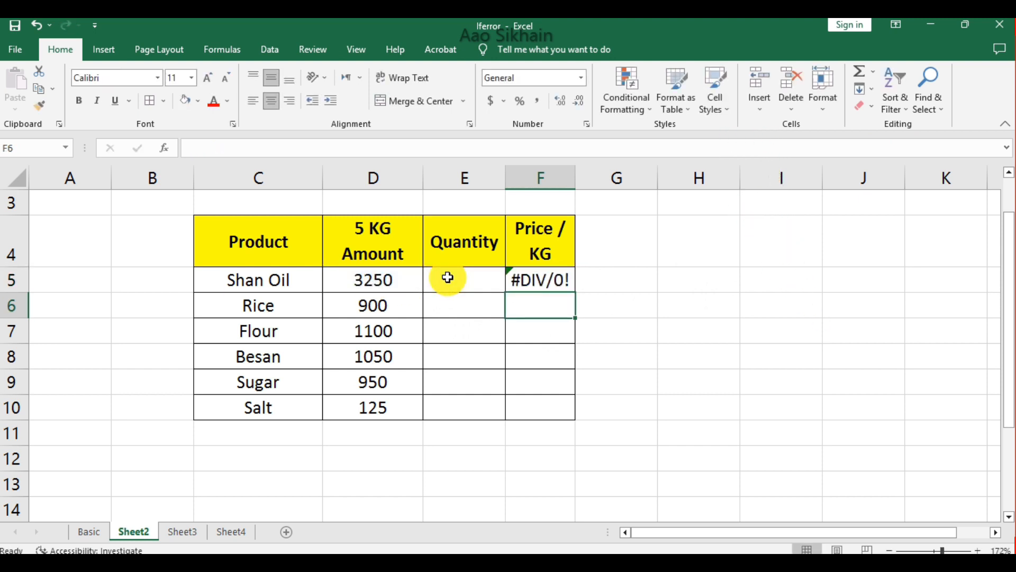
- Fill the Price / KG formula from F5 down through F10 for the remaining products
click(550, 281)
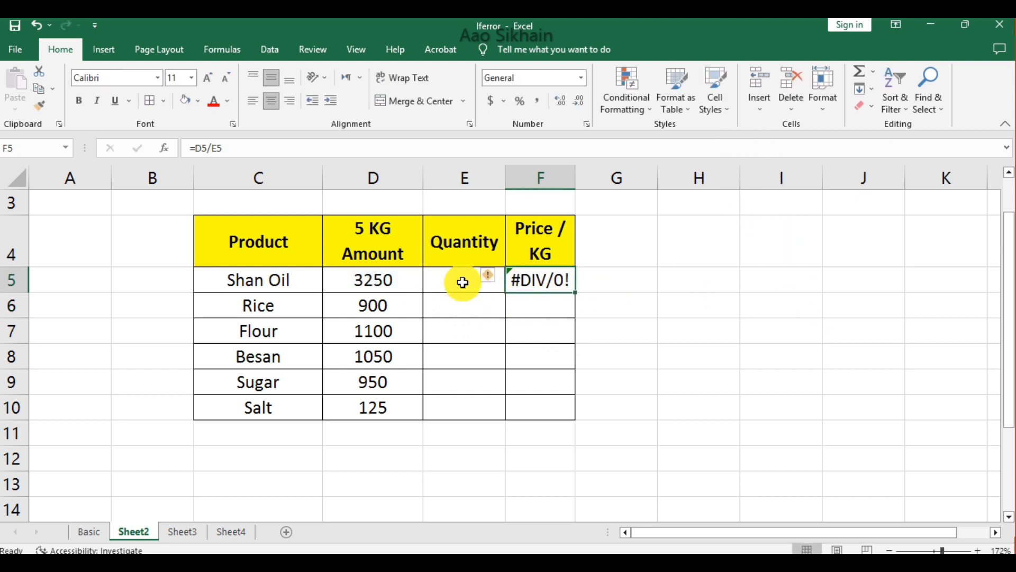
drag(576, 292, 574, 421)
click(641, 407)
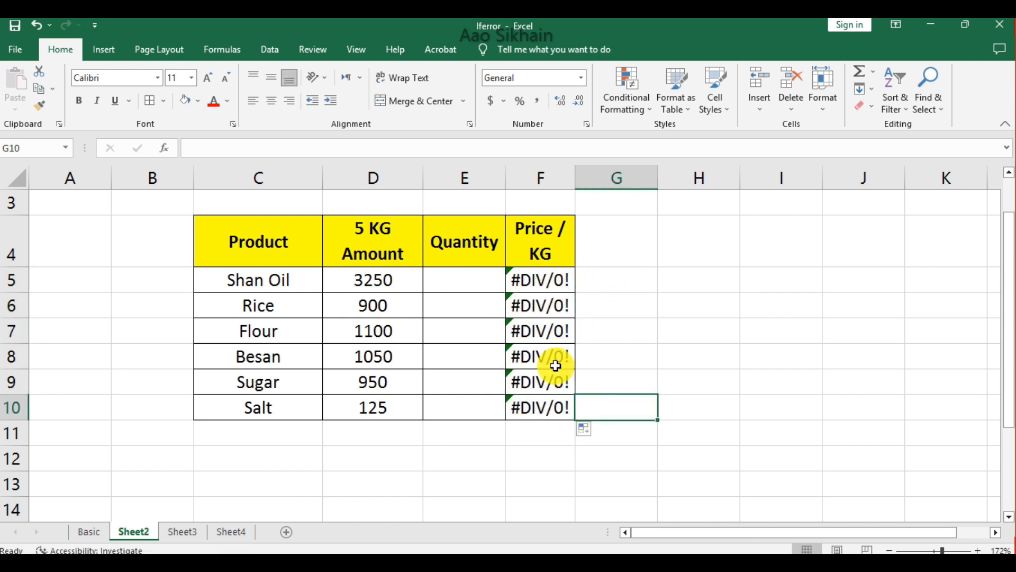
- Enter a quantity of 5 for Shan Oil in E5 and select its Price / KG cell F5
click(451, 281)
text(5)
key(Return)
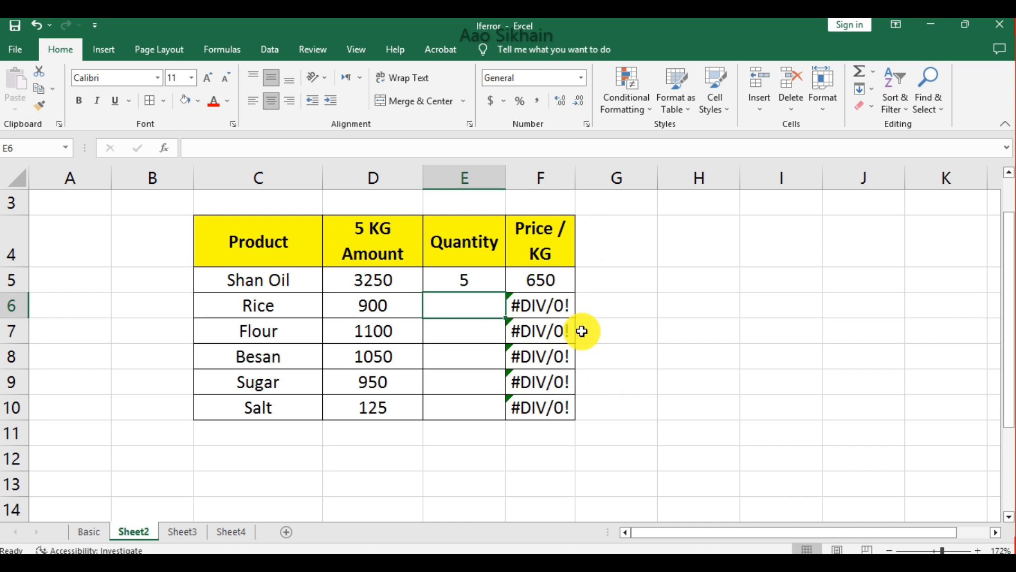
click(550, 285)
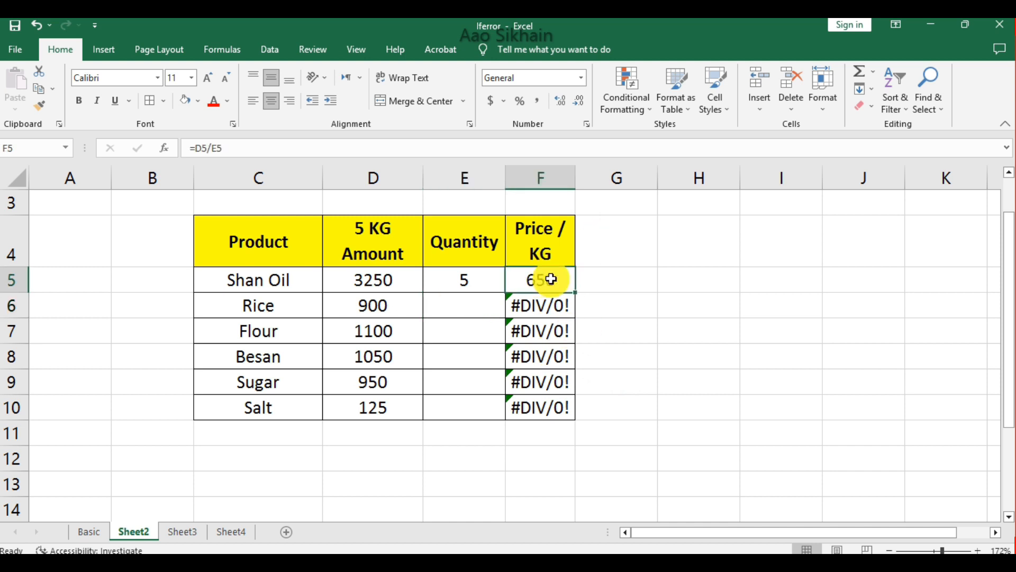
- Wrap Shan Oil's Price / KG formula in F5 with IFERROR so it reads =IFERROR(D5/E5,"")
double_click(537, 281)
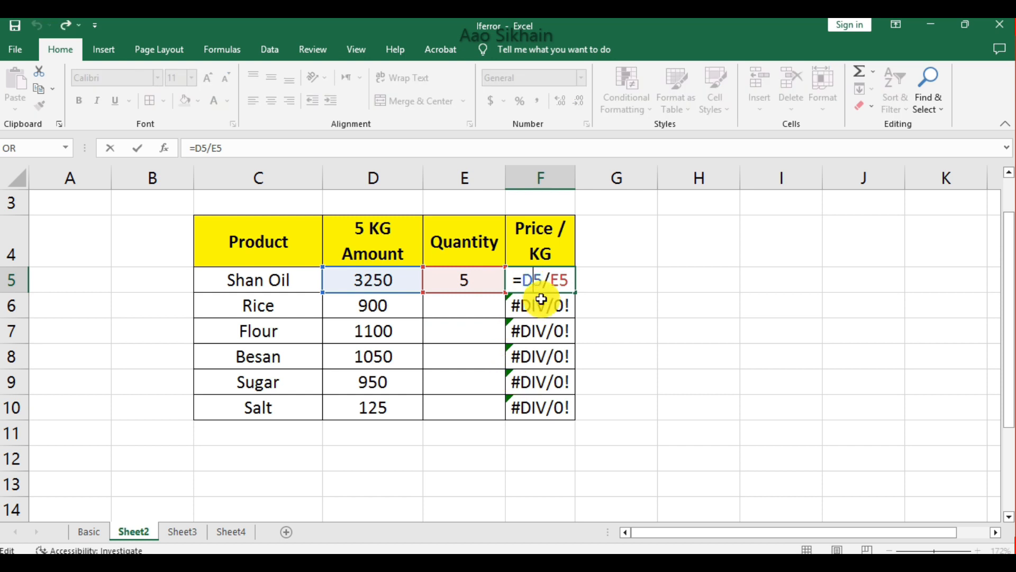
click(524, 279)
text(IFERROR()
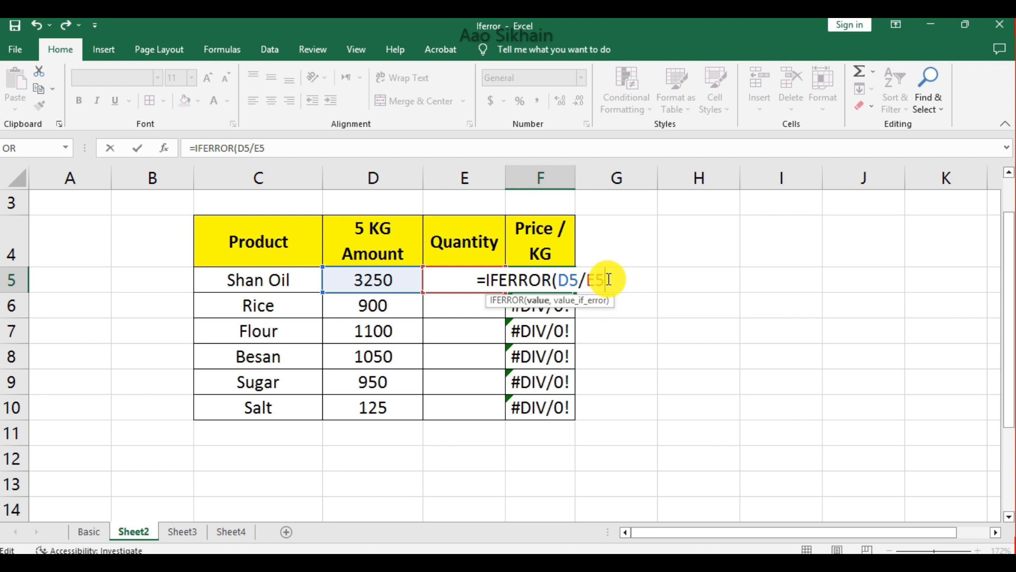
text(,)
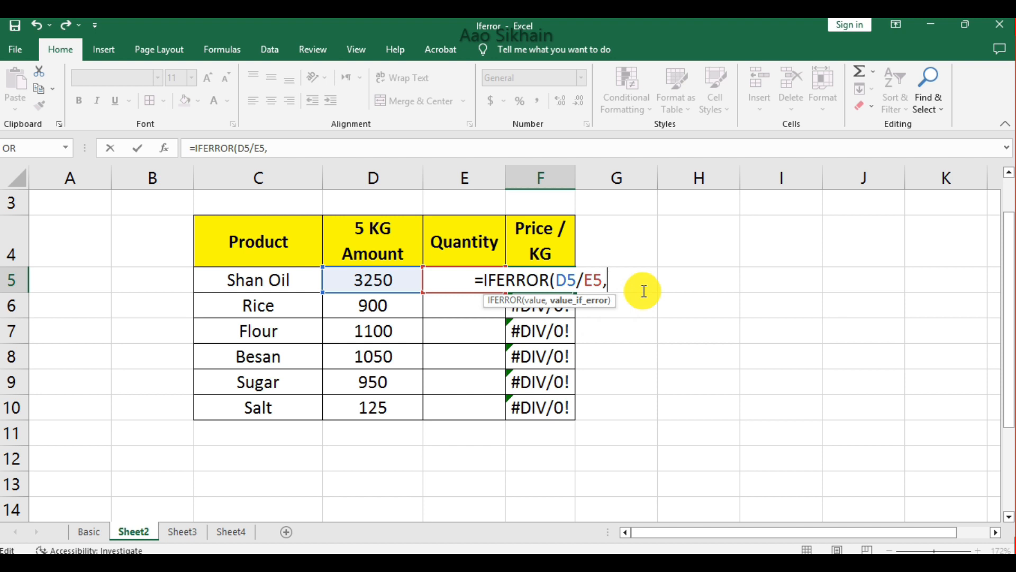
text(")
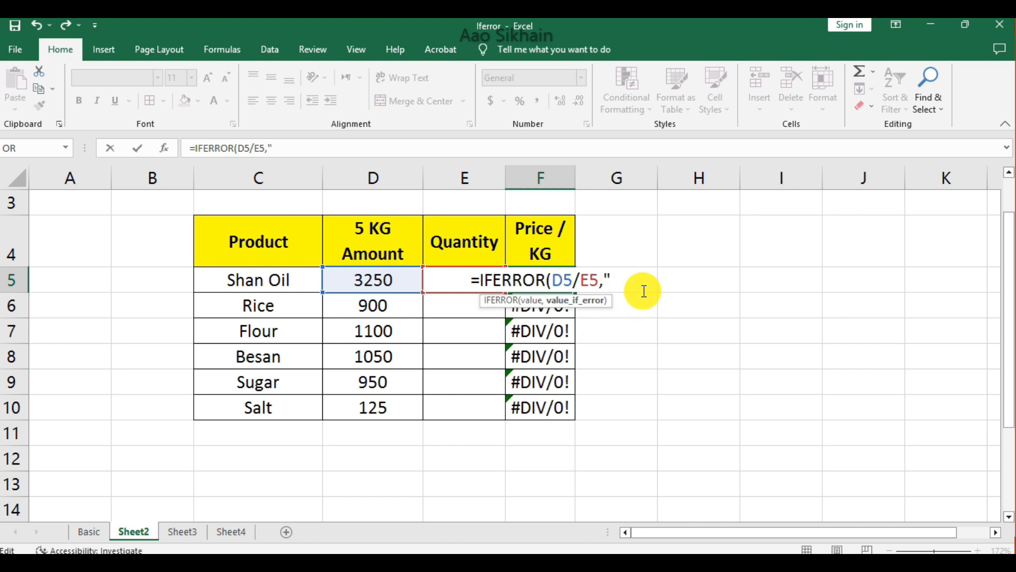
text(")
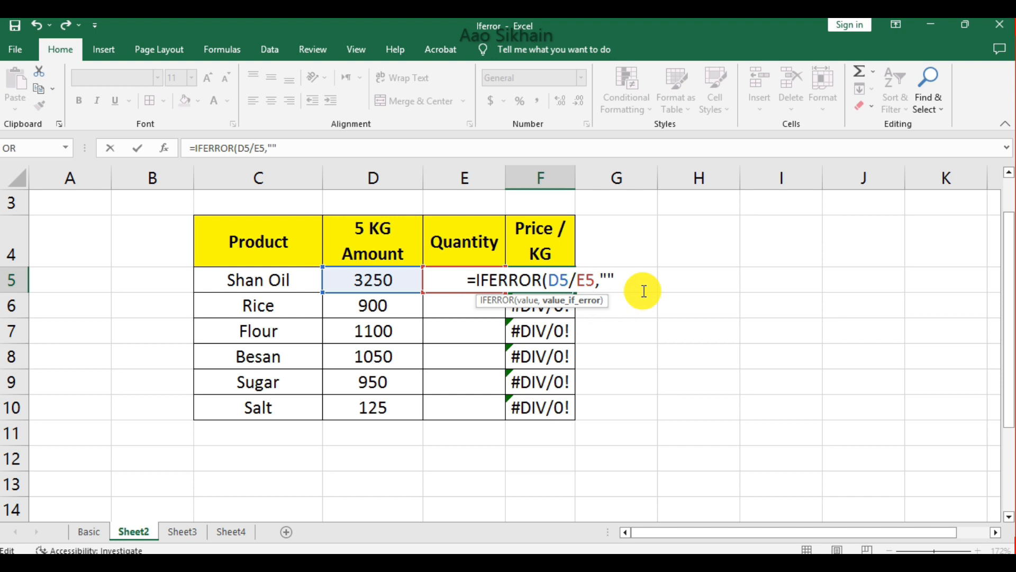
text())
key(Return)
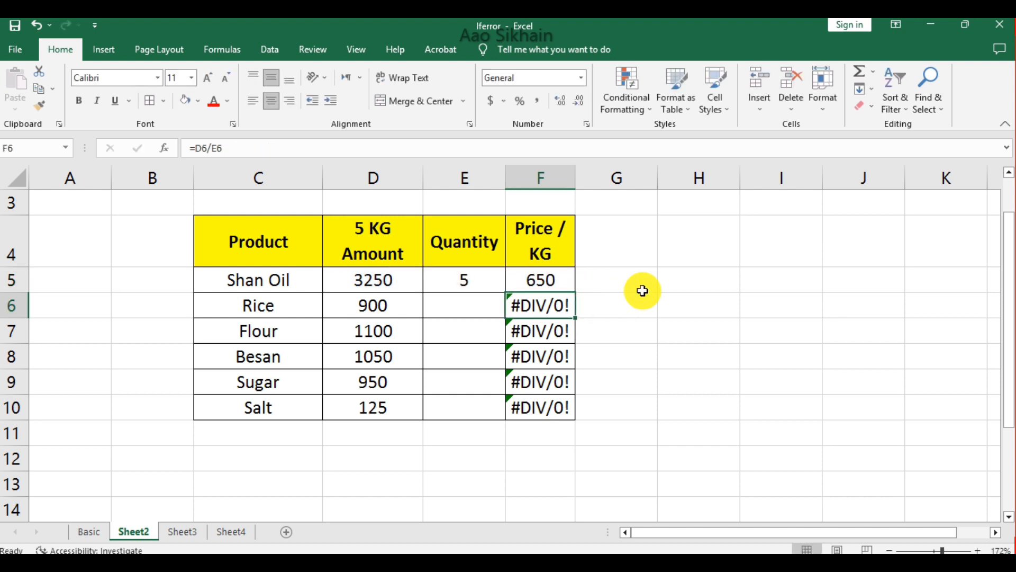
- Fill the IFERROR formula from F5 down through F10 for the remaining products
click(556, 279)
drag(575, 292, 567, 411)
click(660, 362)
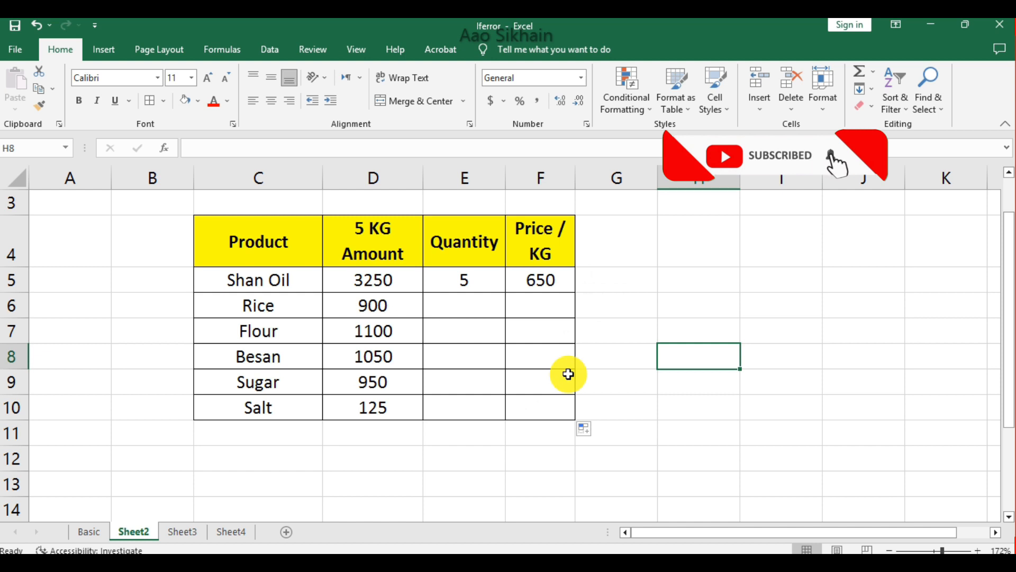
- Test the IFERROR formulas by clearing Shan Oil's quantity in E5 and entering 5 for Rice in E6
click(480, 286)
key(Delete)
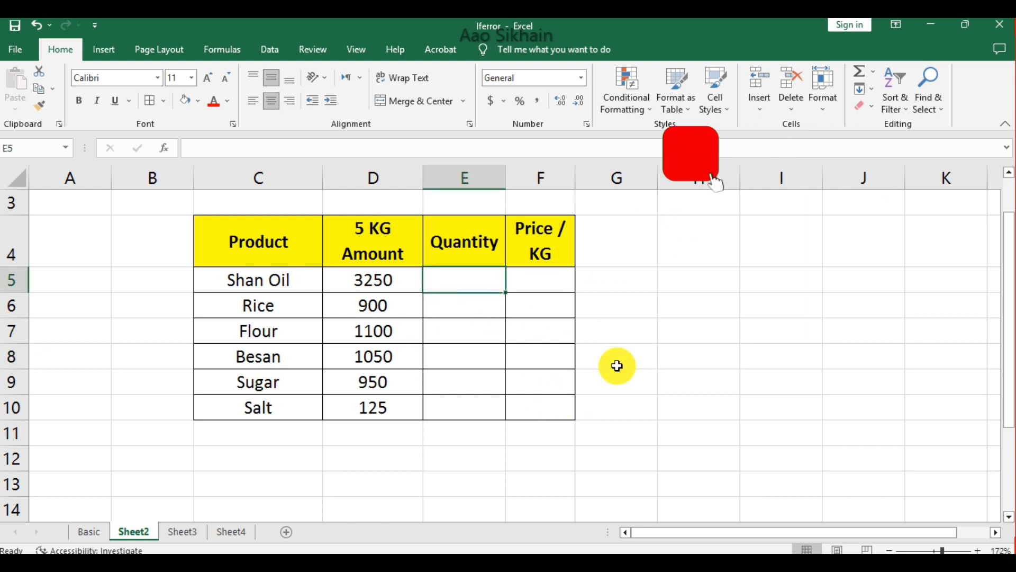
click(465, 307)
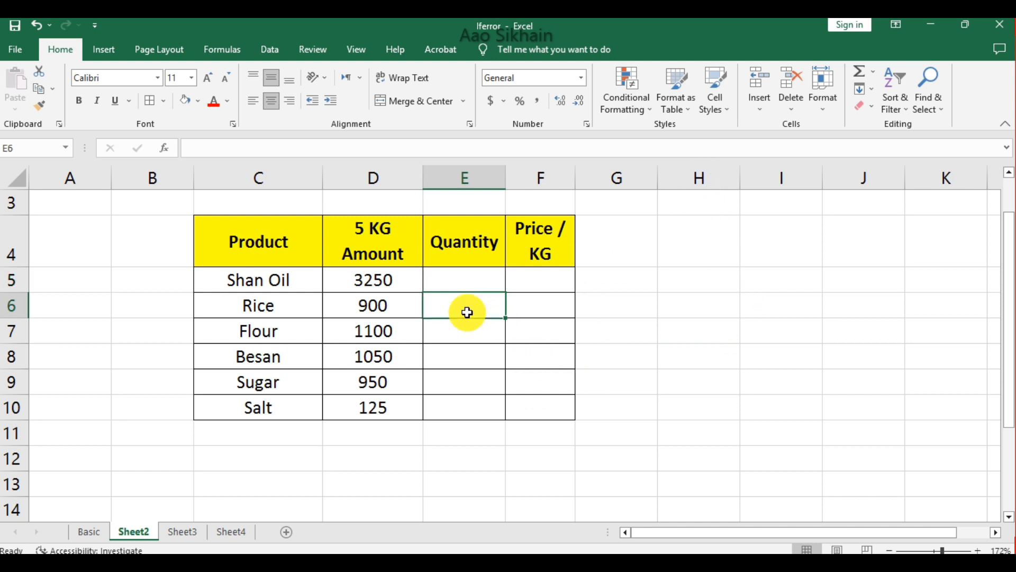
text(5)
key(Return)
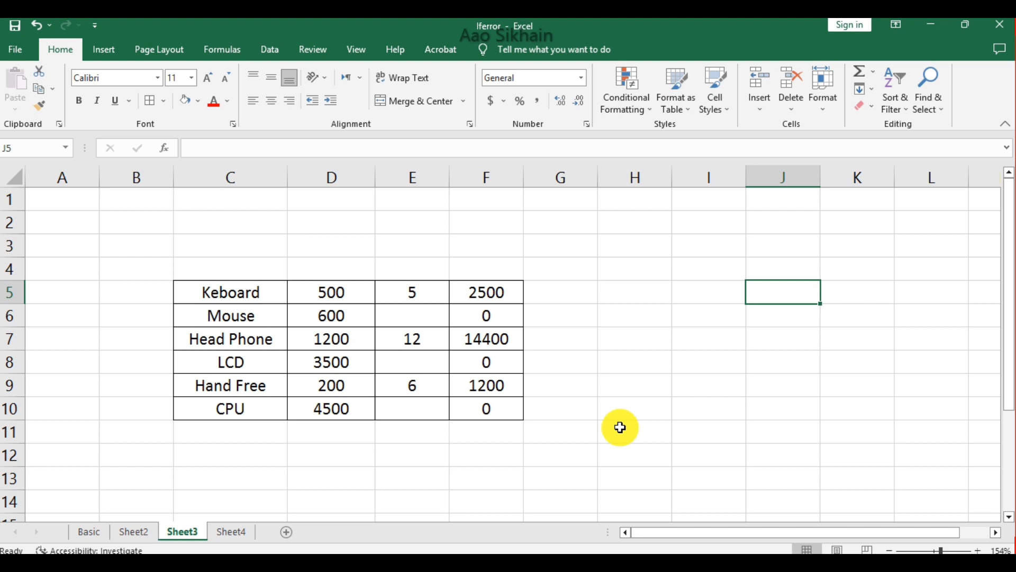
- On Sheet3, examine the Keboard amount and quantity in row 5 and the Mouse amount and total formula in row 6
click(344, 297)
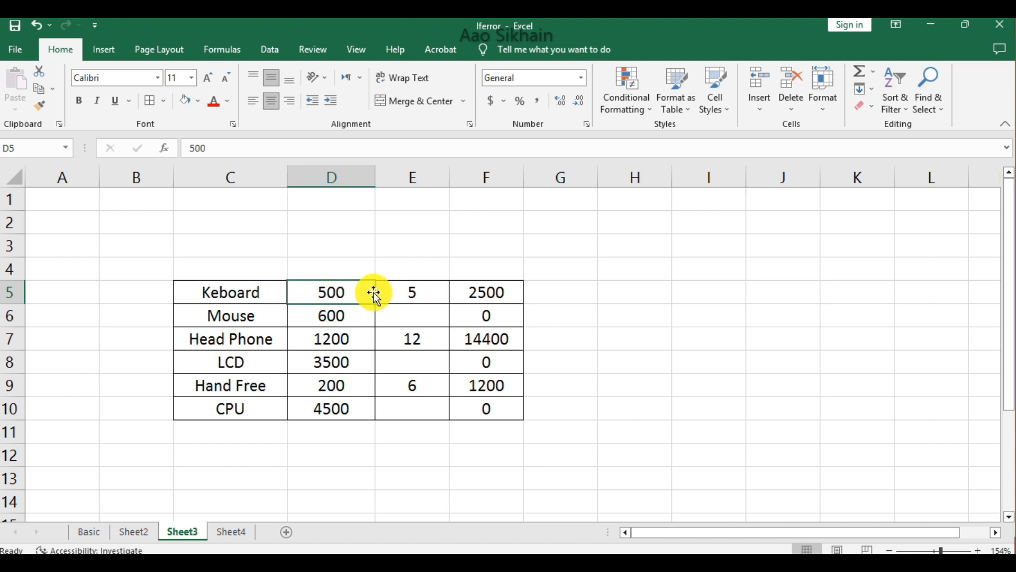
click(411, 289)
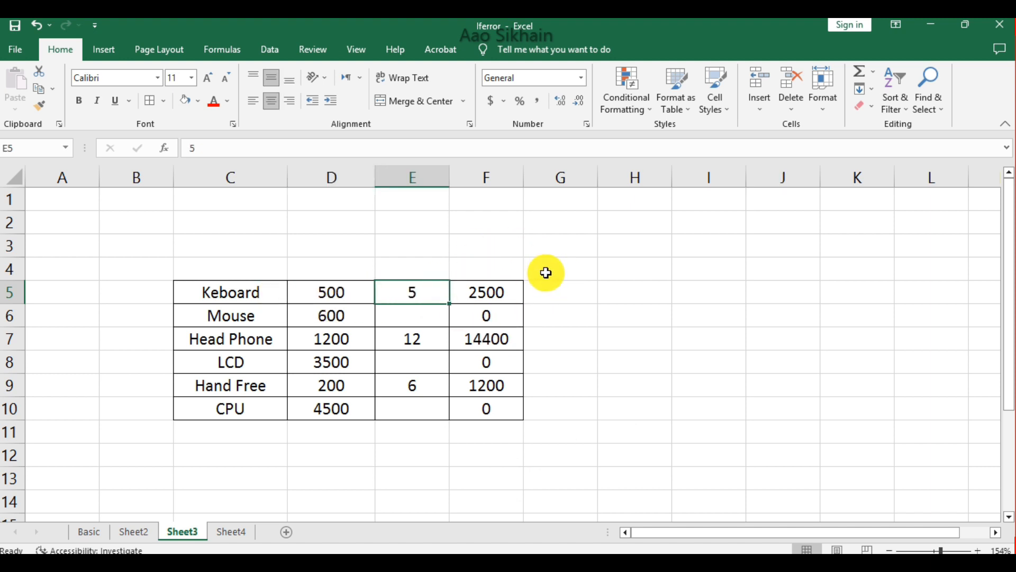
click(329, 321)
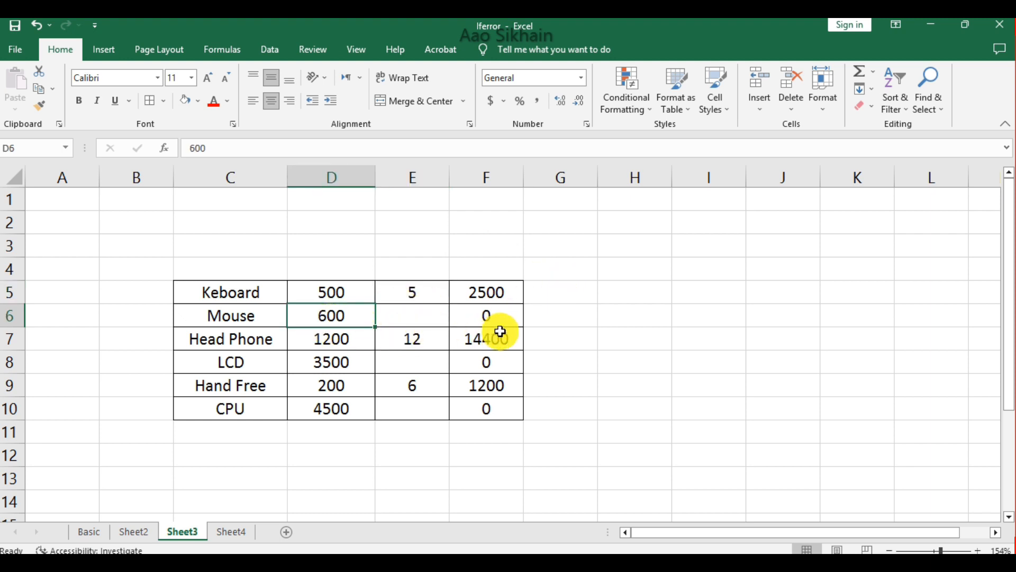
click(514, 320)
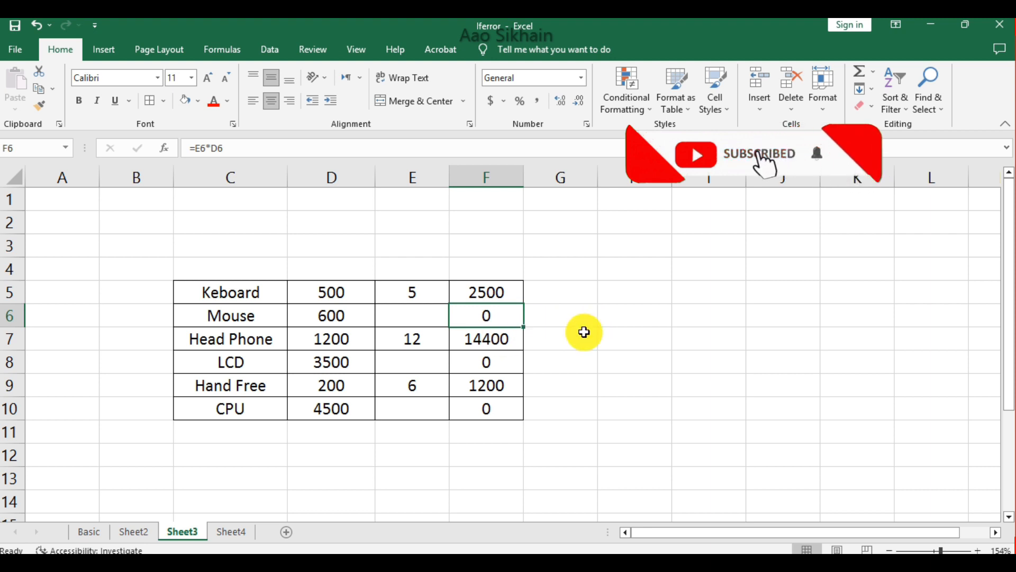
- Change the Keboard total formula in F5 to =IF(E5>0,E5*D5,"")
click(464, 289)
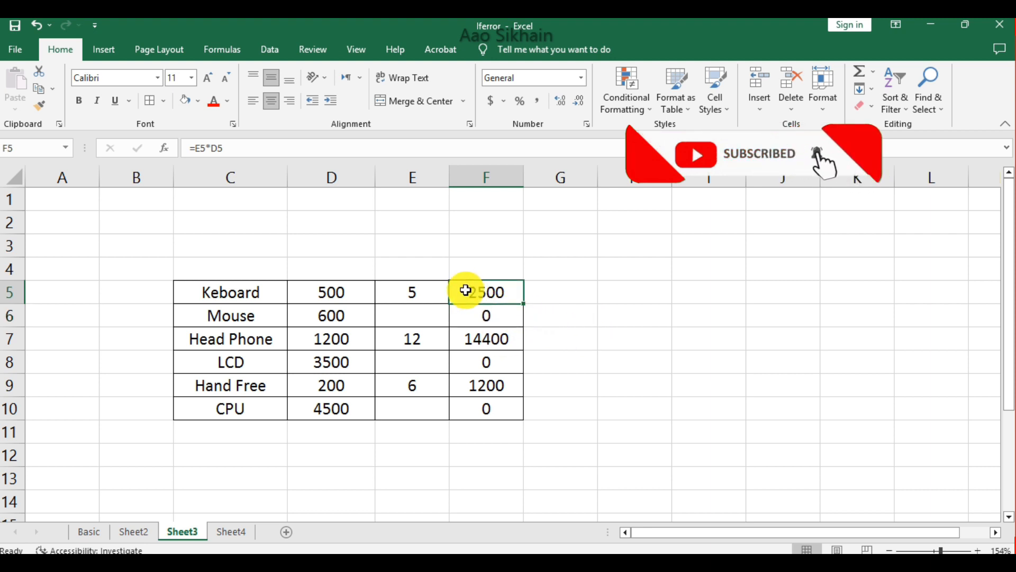
click(296, 155)
key(Left)
key(Left)
key(Left)
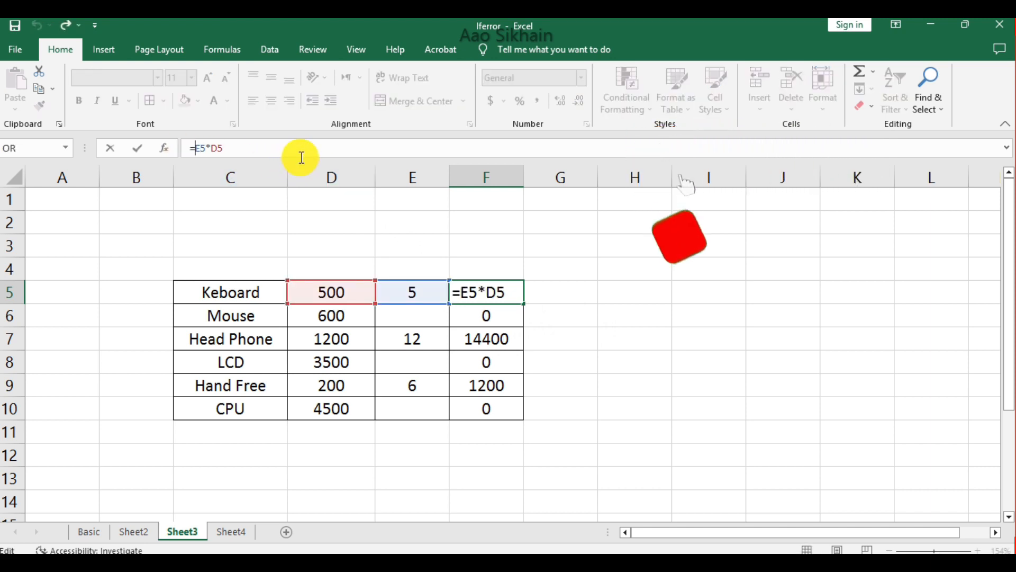
text(if)
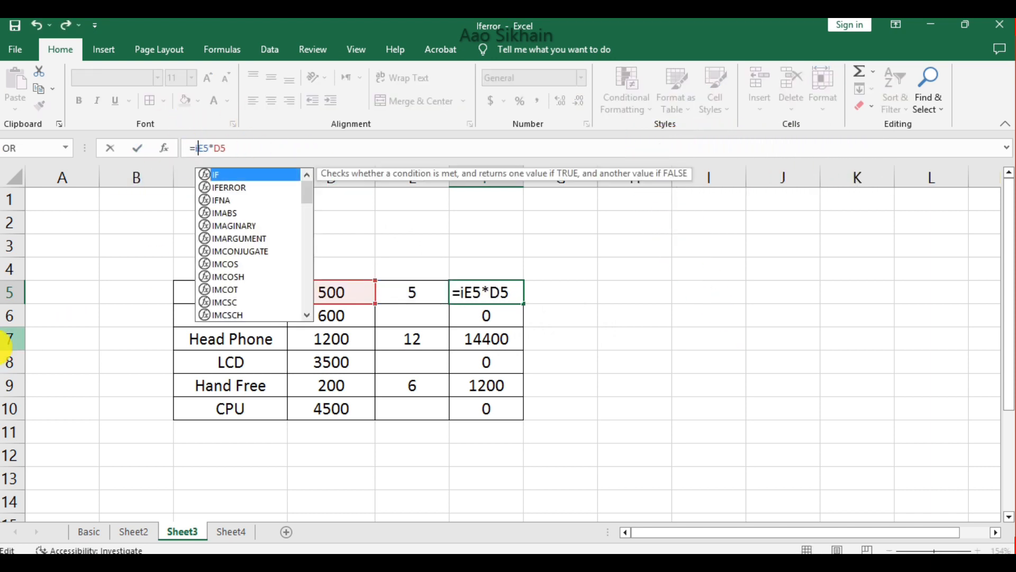
key(Tab)
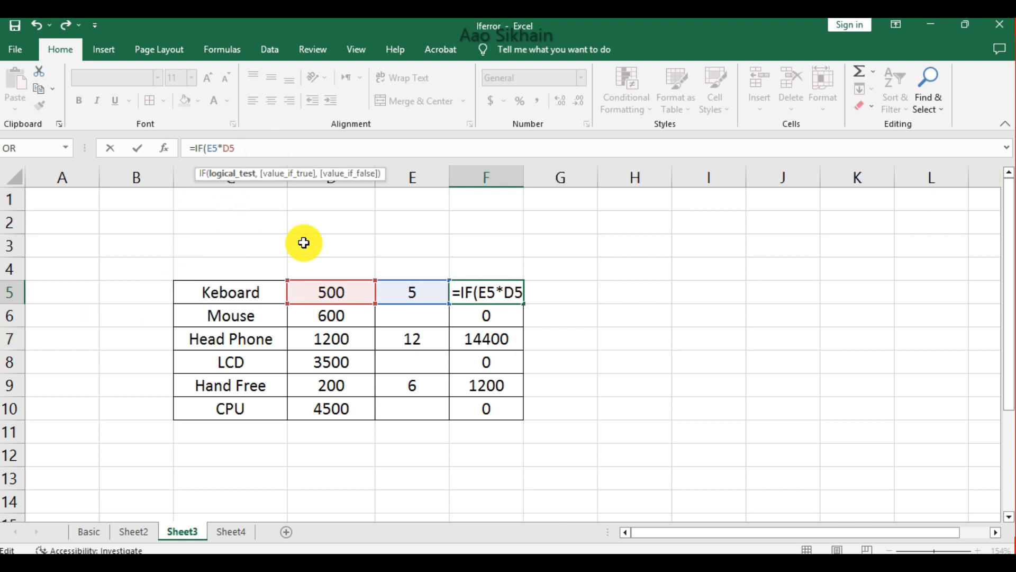
click(407, 290)
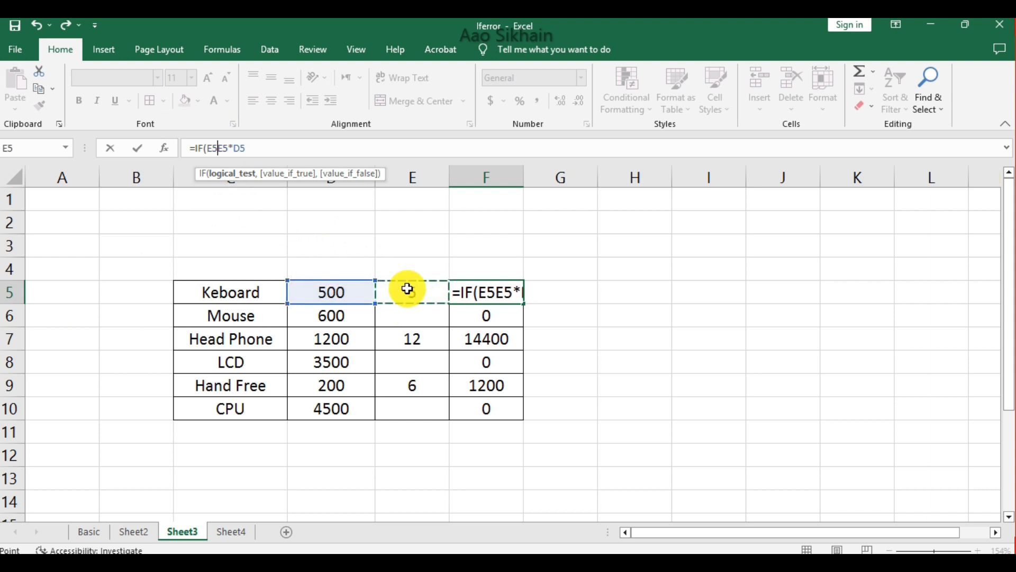
text(>)
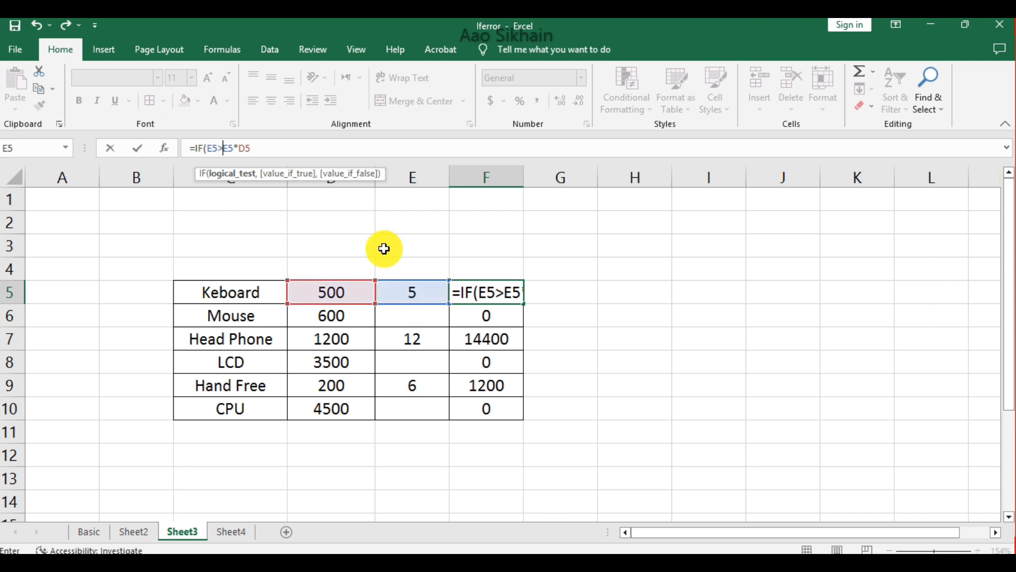
text(0)
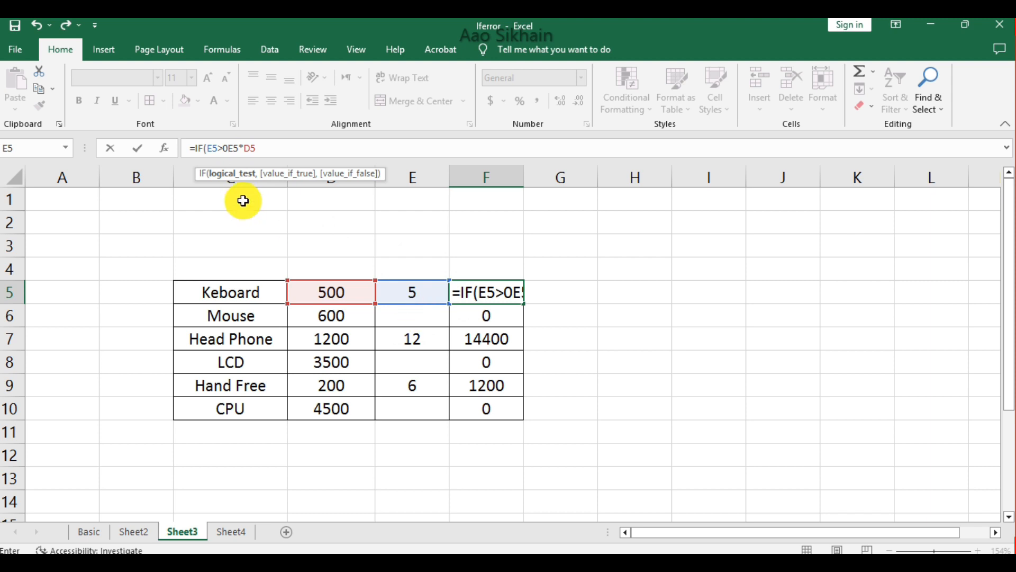
text(,)
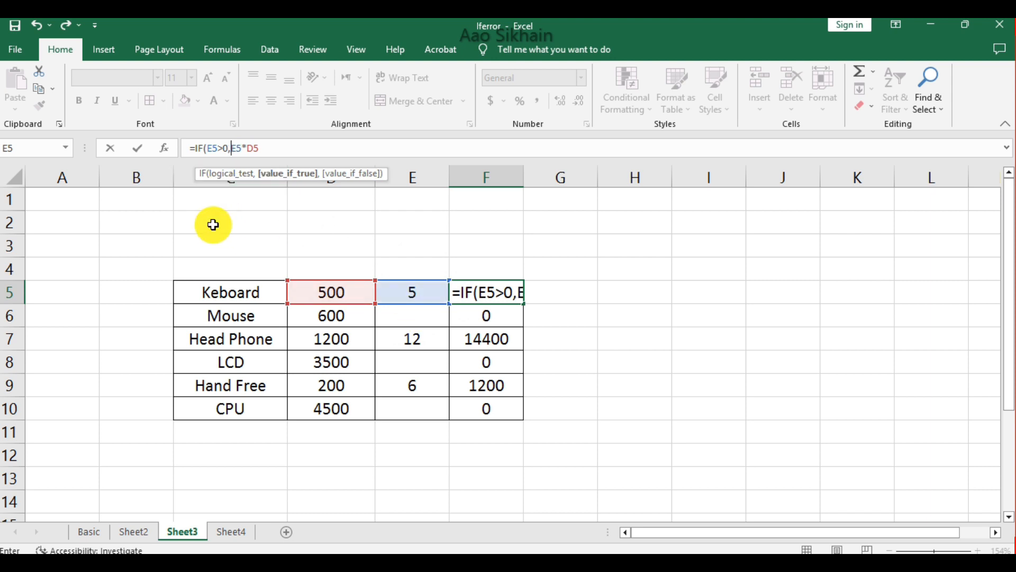
click(228, 150)
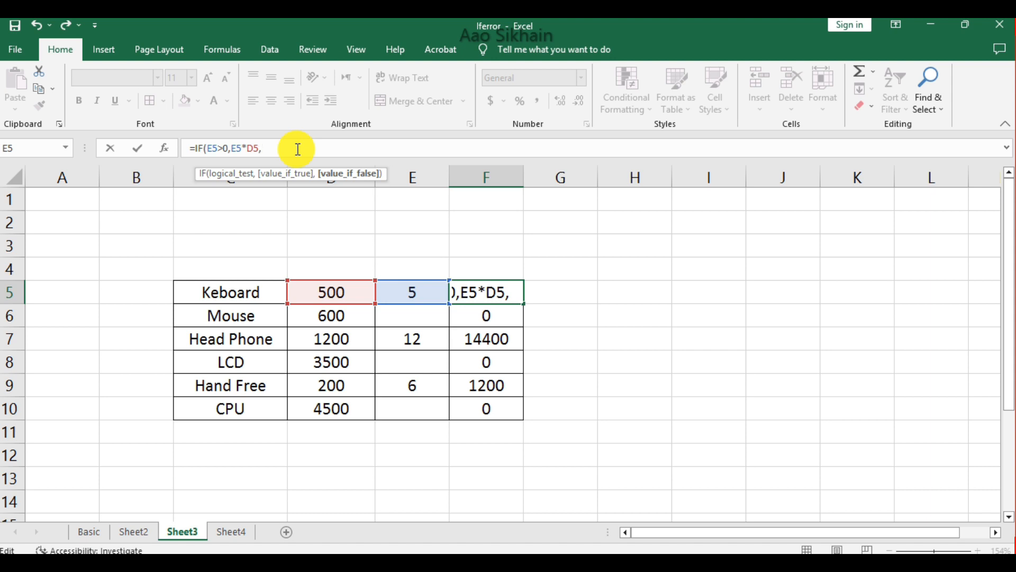
text(,""))
key(Return)
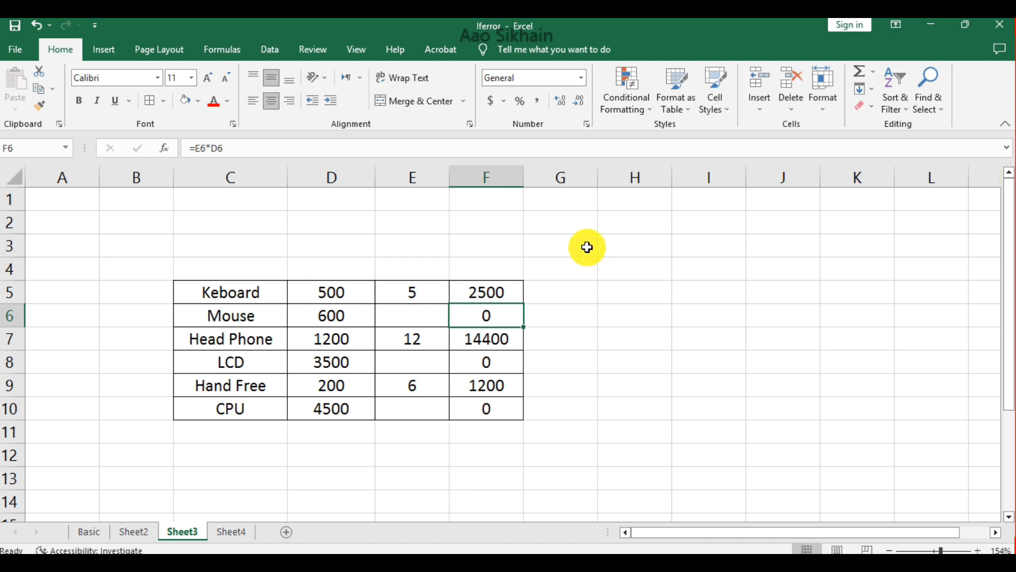
- Fill the IF formula from F5 down through F10 for the other items
click(509, 290)
drag(525, 304, 517, 418)
click(626, 370)
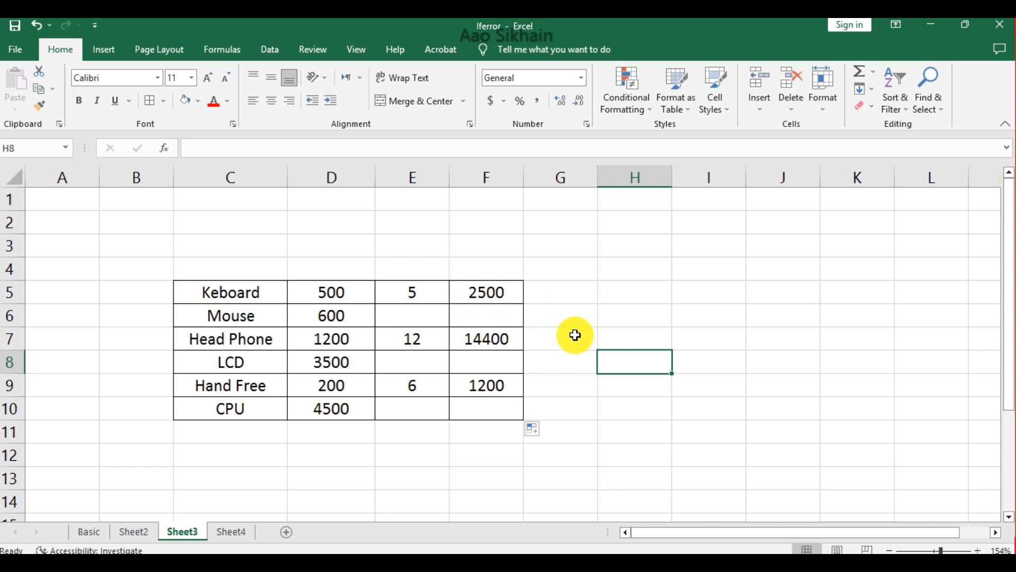
- Test the IF formulas by clearing the quantities in E6:E10 and entering 2 for Head Phone in E7
drag(411, 323, 414, 416)
key(Delete)
click(656, 379)
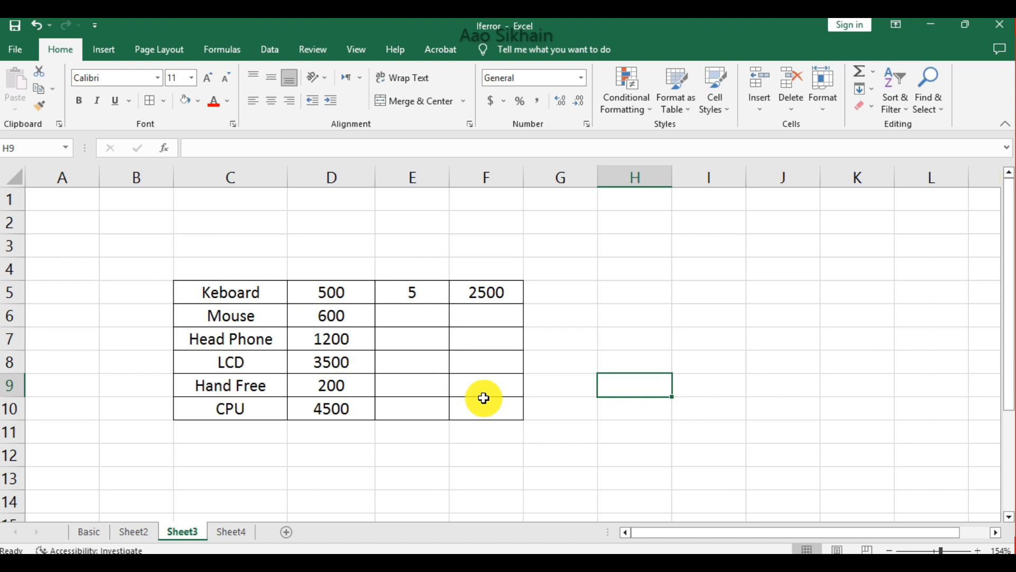
click(404, 341)
text(2)
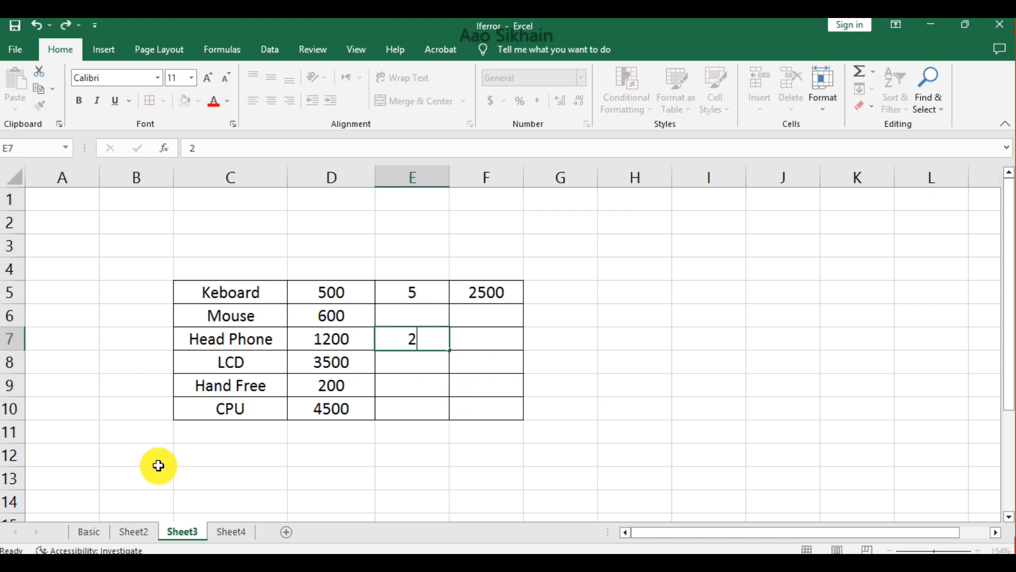
key(Return)
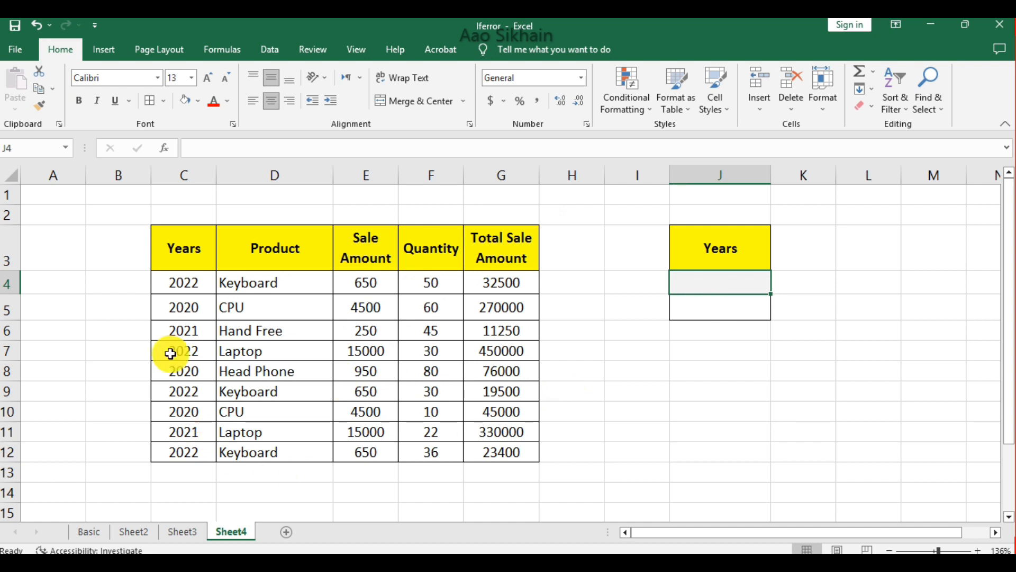
- Enter =VLOOKUP(J4,C4:G12,5,0) in J5 to look up the total sale amount for the year in J4
click(162, 291)
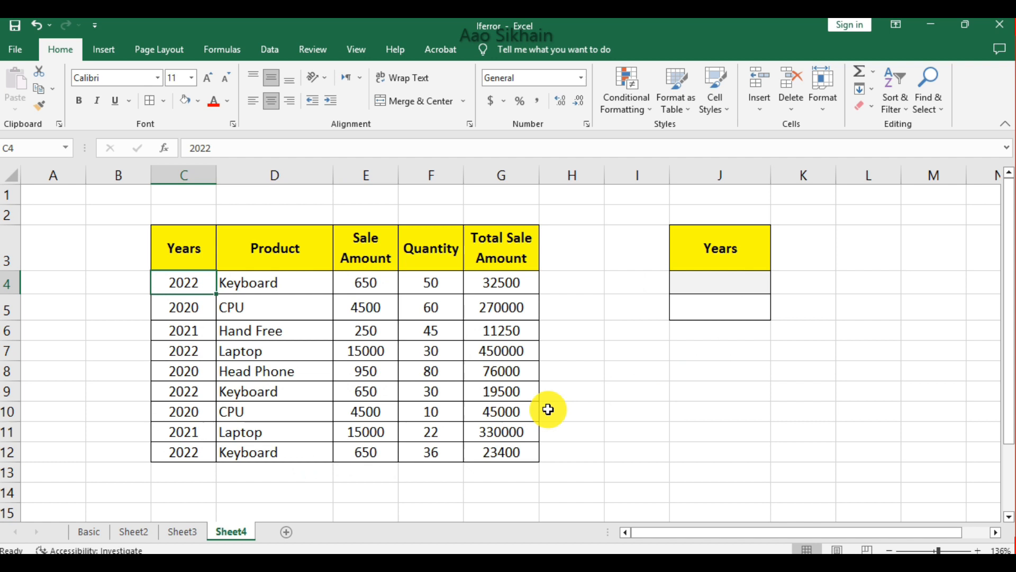
click(726, 303)
text(=vl)
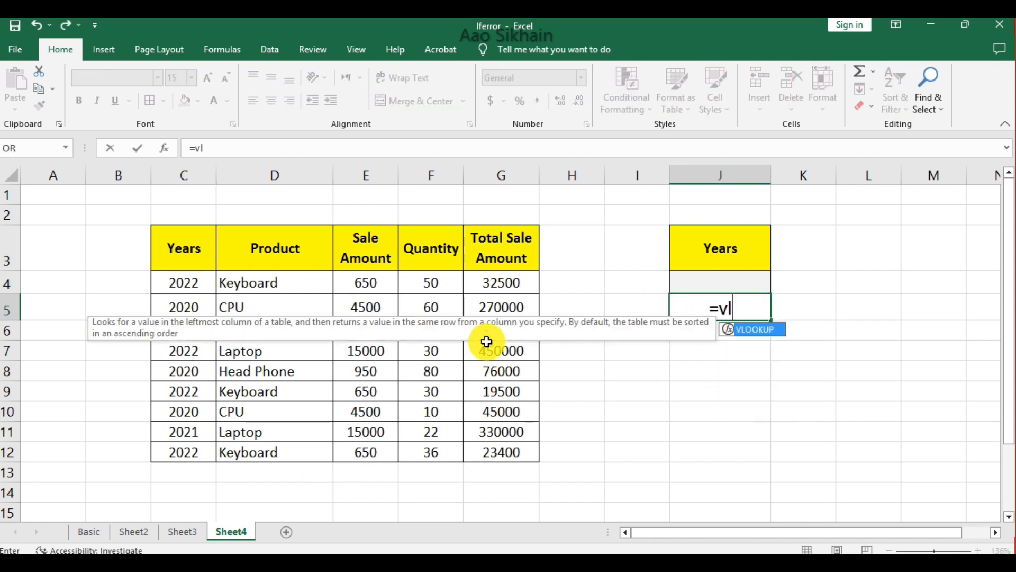
key(Tab)
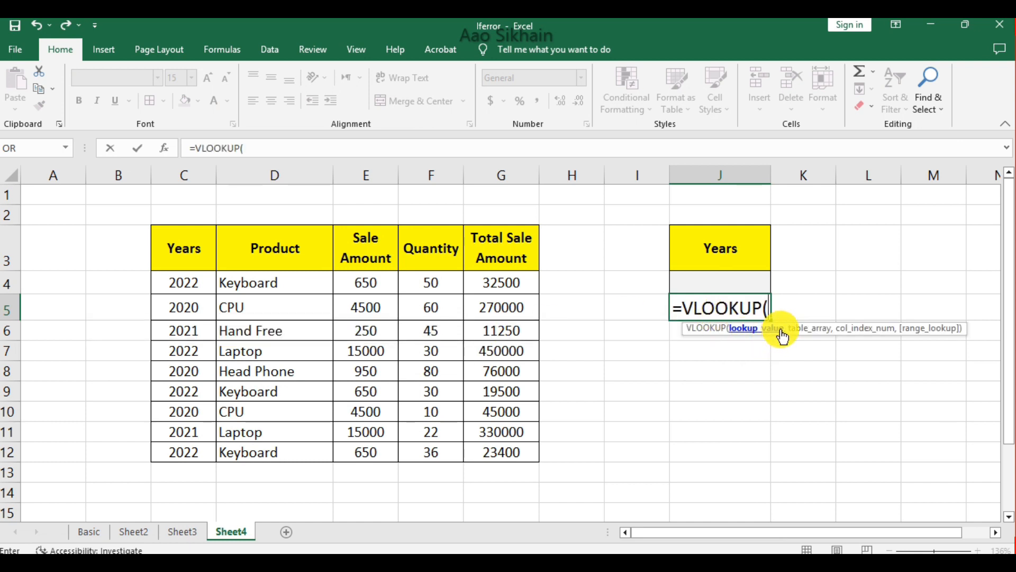
click(747, 281)
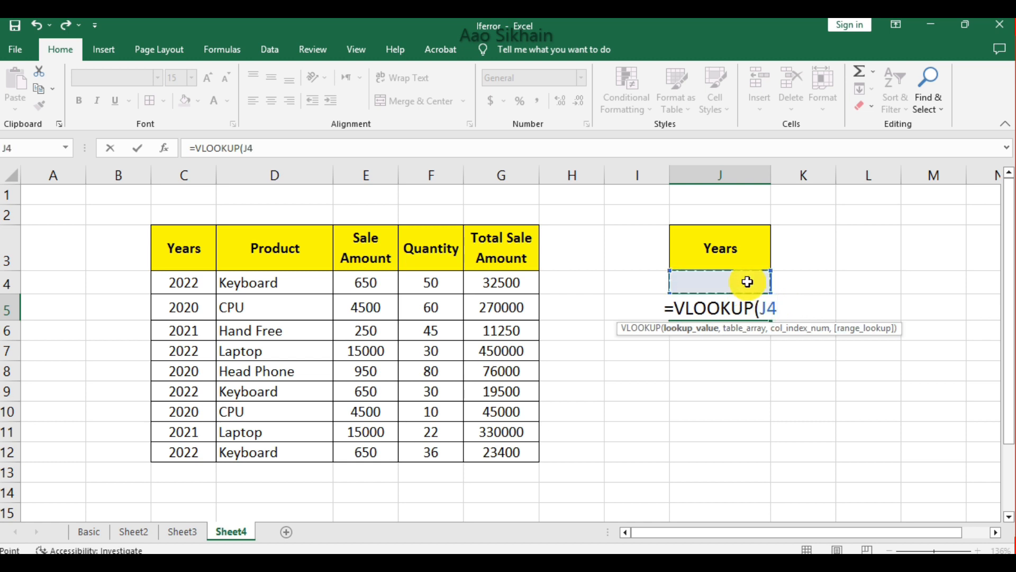
text(,)
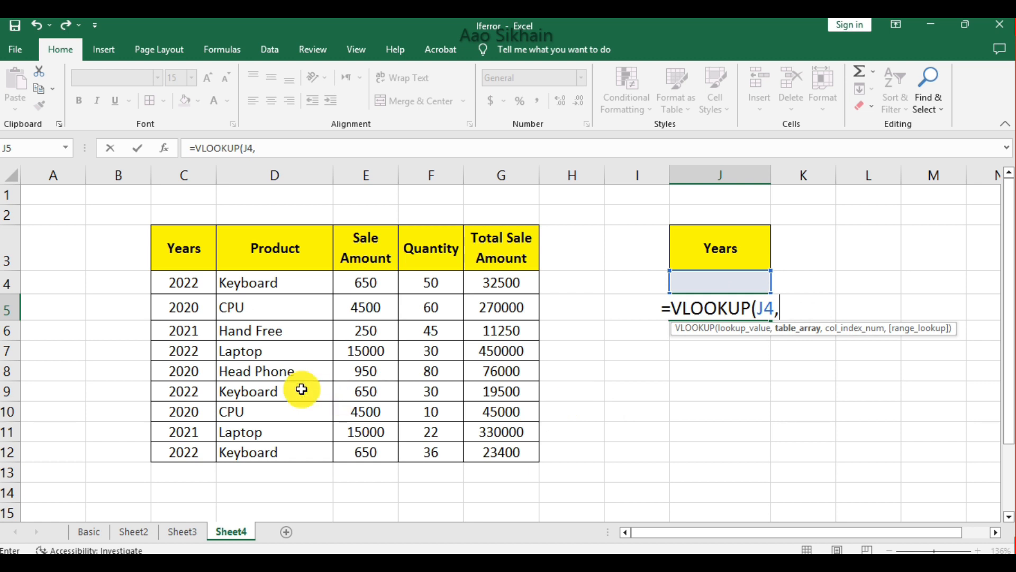
drag(175, 280, 471, 461)
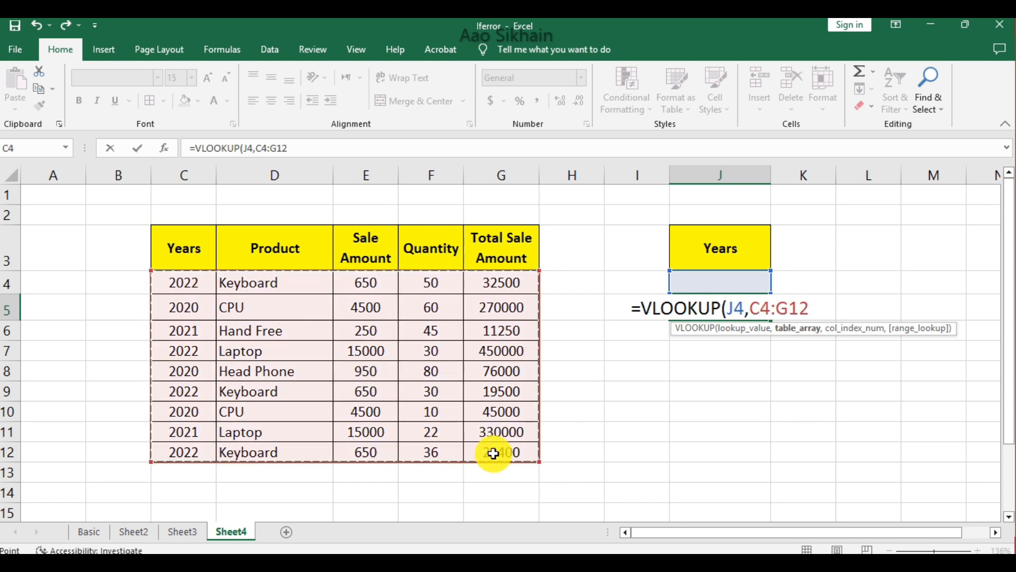
text(,)
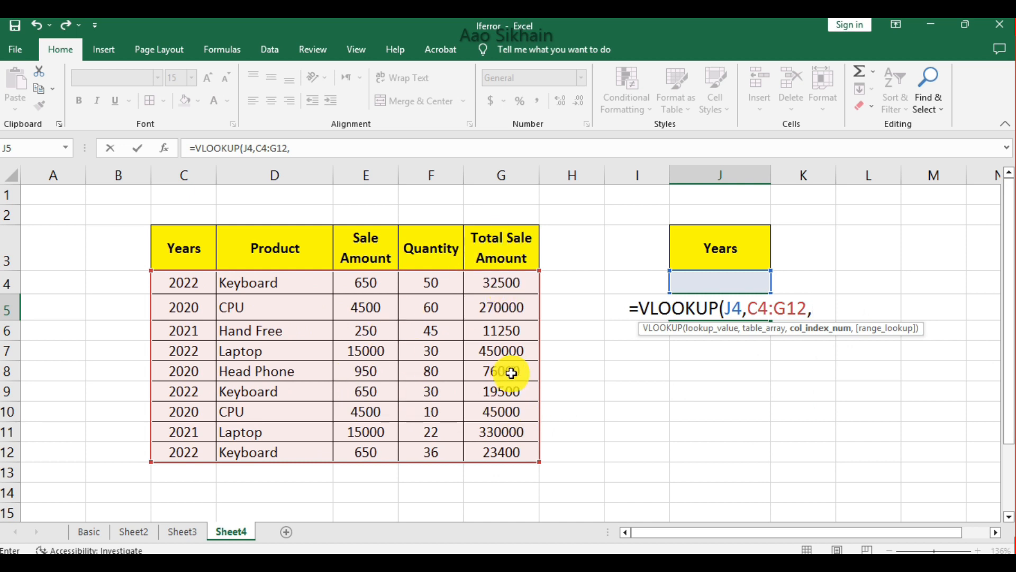
text(5,)
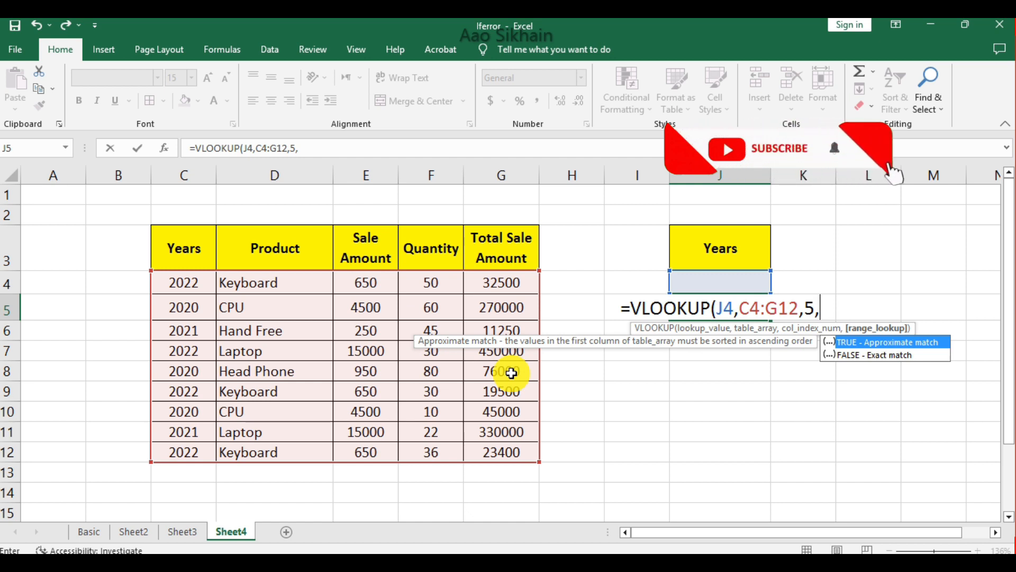
text(0))
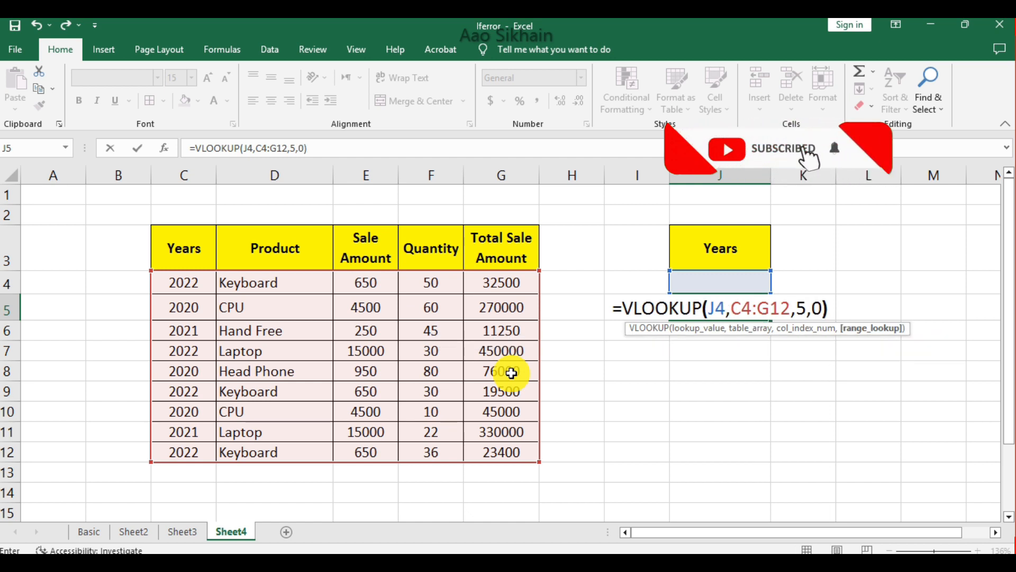
key(Return)
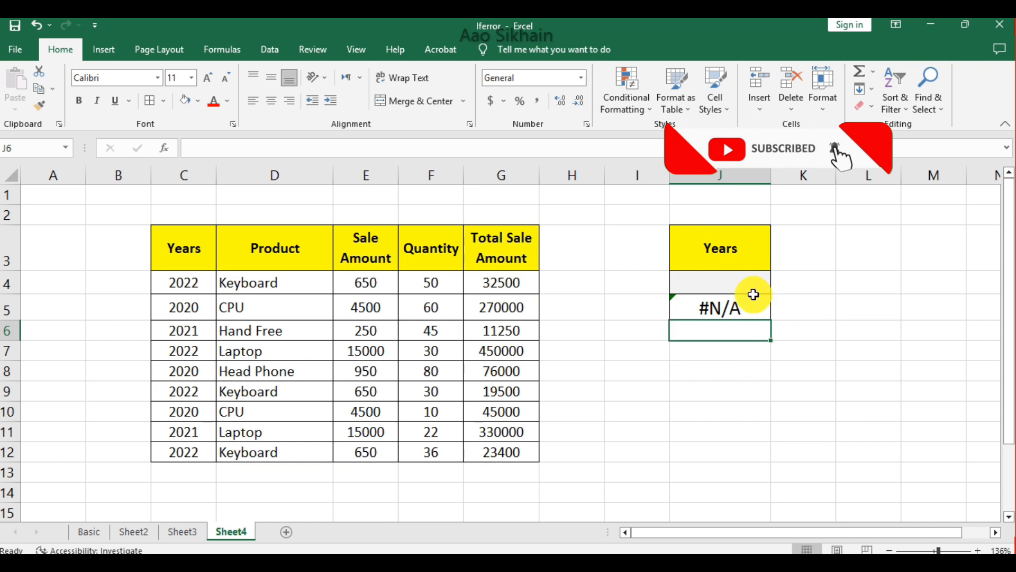
- Test the VLOOKUP formula by entering the years 2022, 2023 and 2015 in turn in J4
click(737, 282)
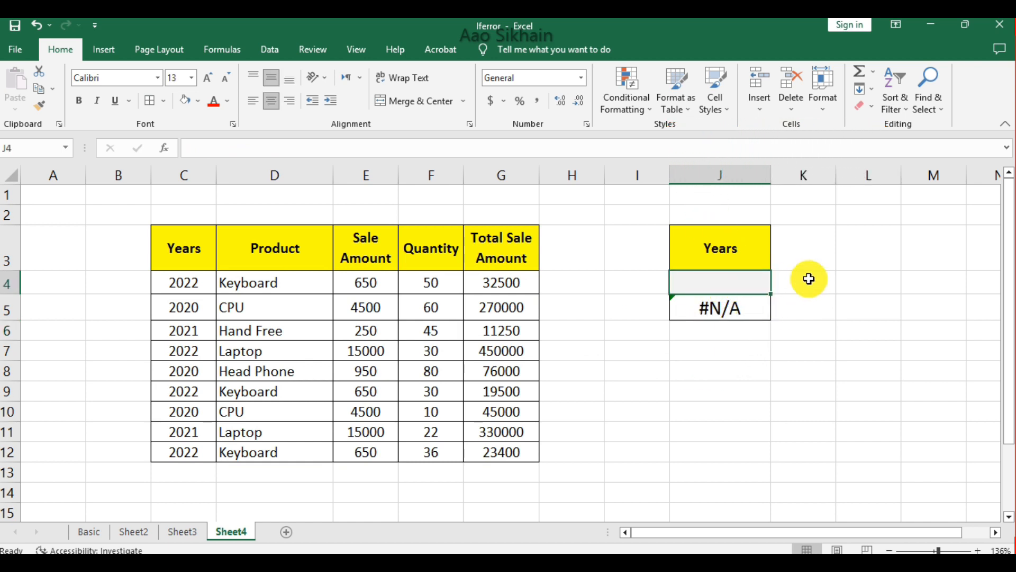
text(2022)
key(Return)
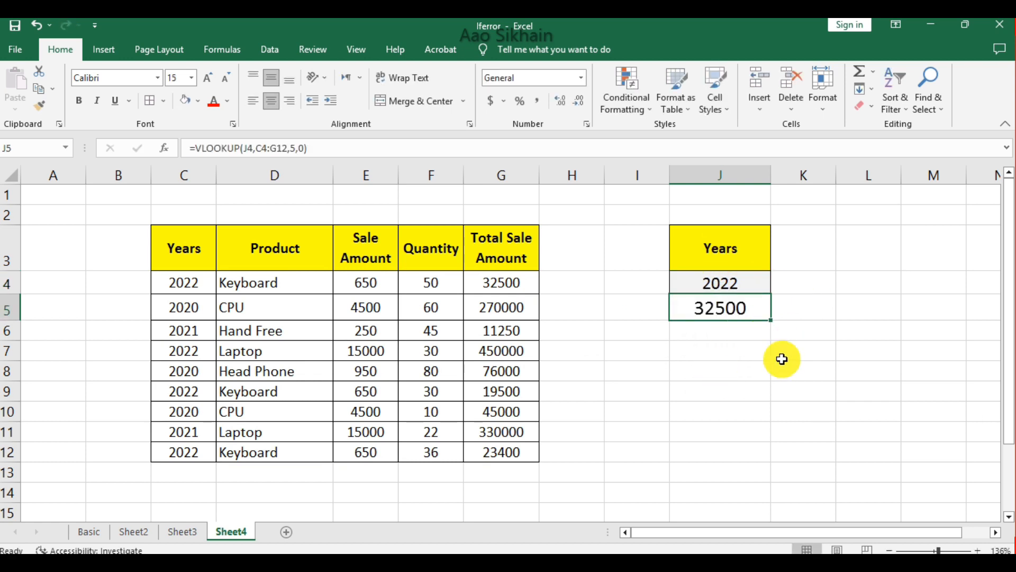
click(747, 291)
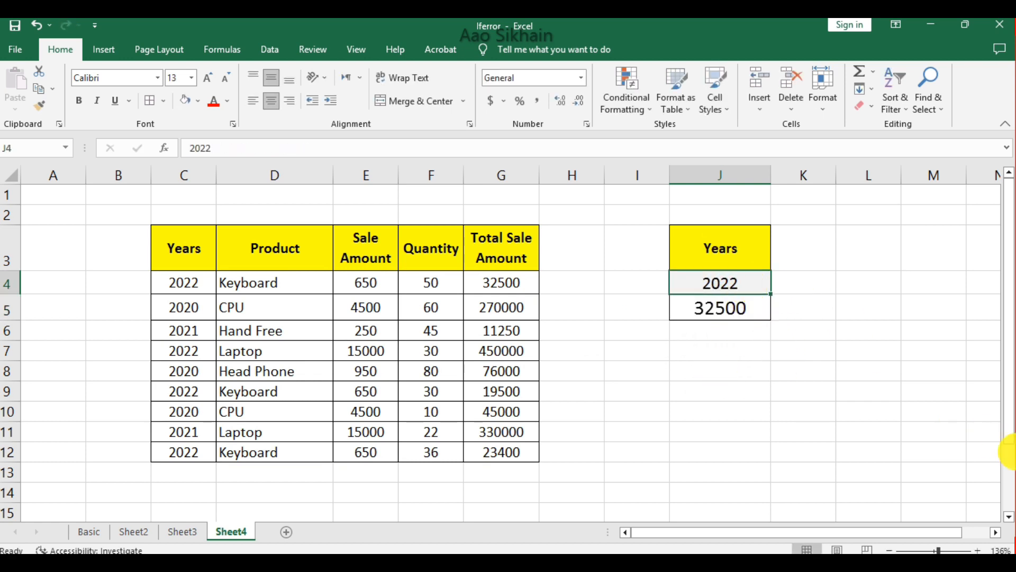
text(2023)
key(Return)
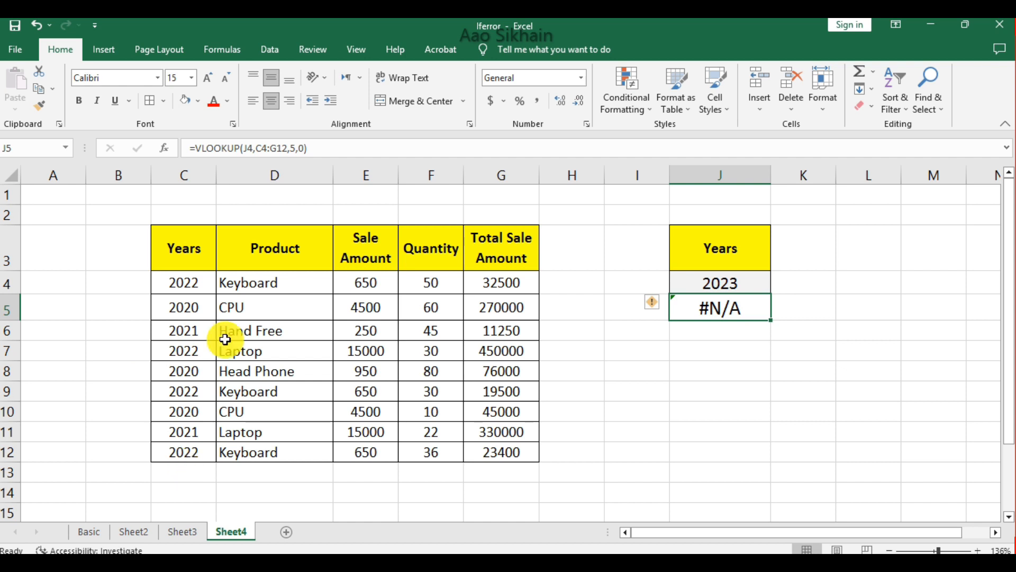
click(207, 285)
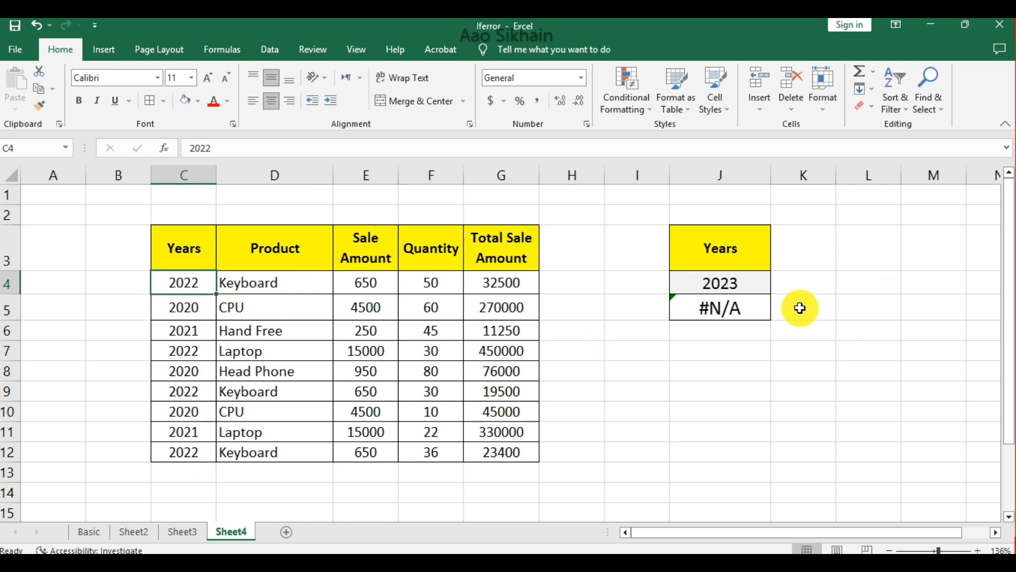
click(711, 282)
text(2015)
key(Return)
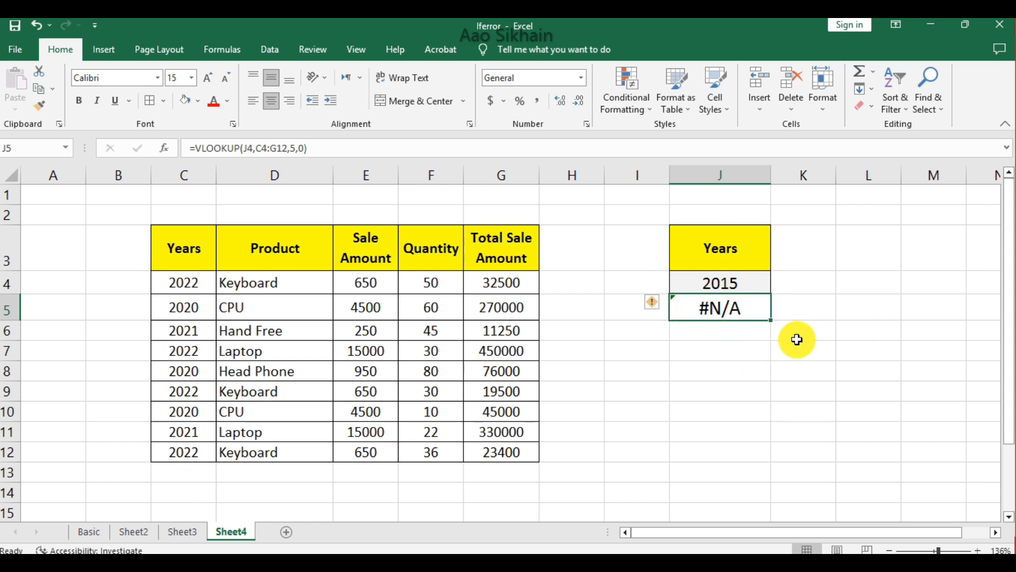
- Wrap the lookup in J5 with IFERROR so it reads =IFERROR(VLOOKUP(J4,C4:G12,5,0),"Not Found")
double_click(713, 309)
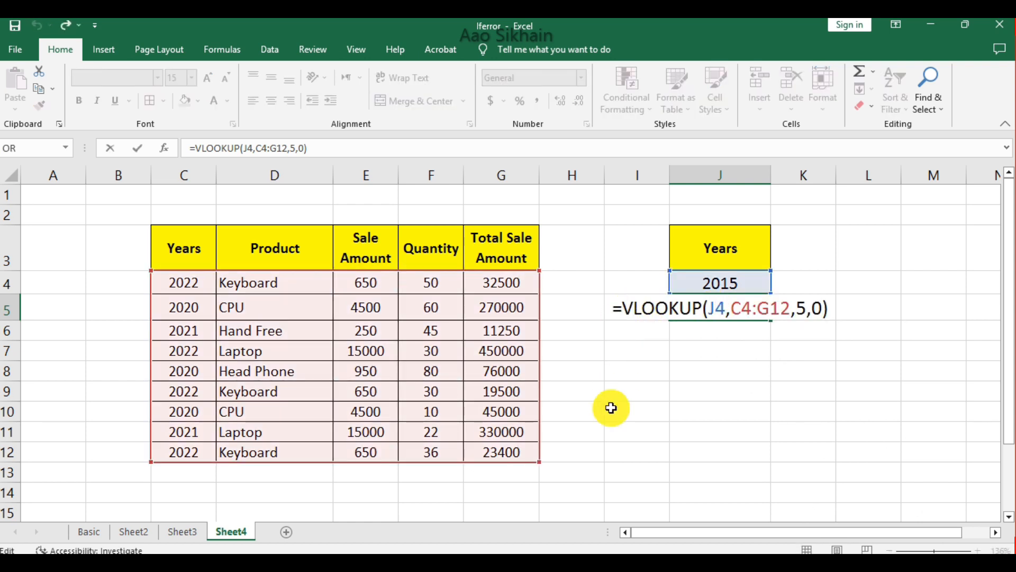
text(ife)
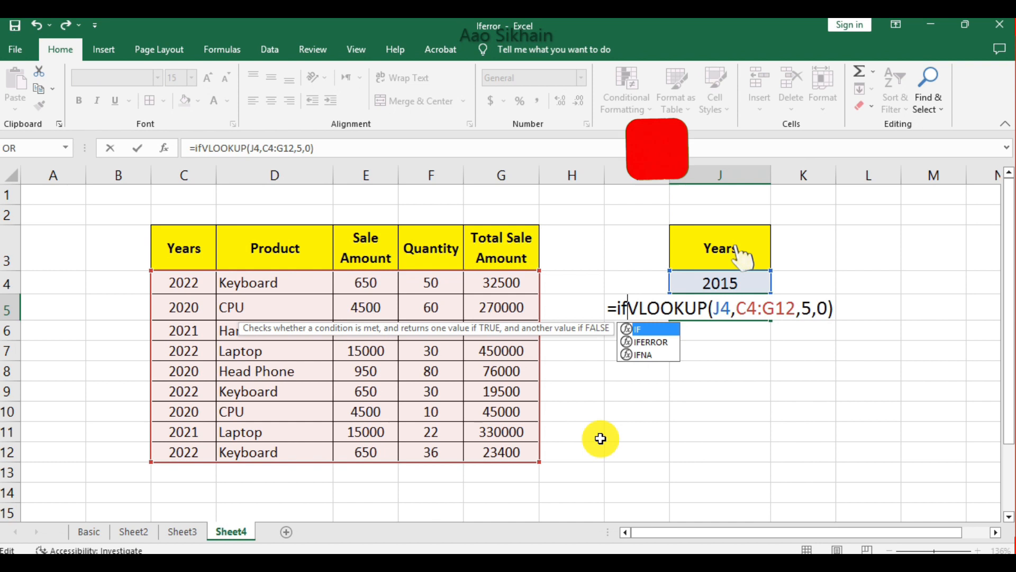
key(Tab)
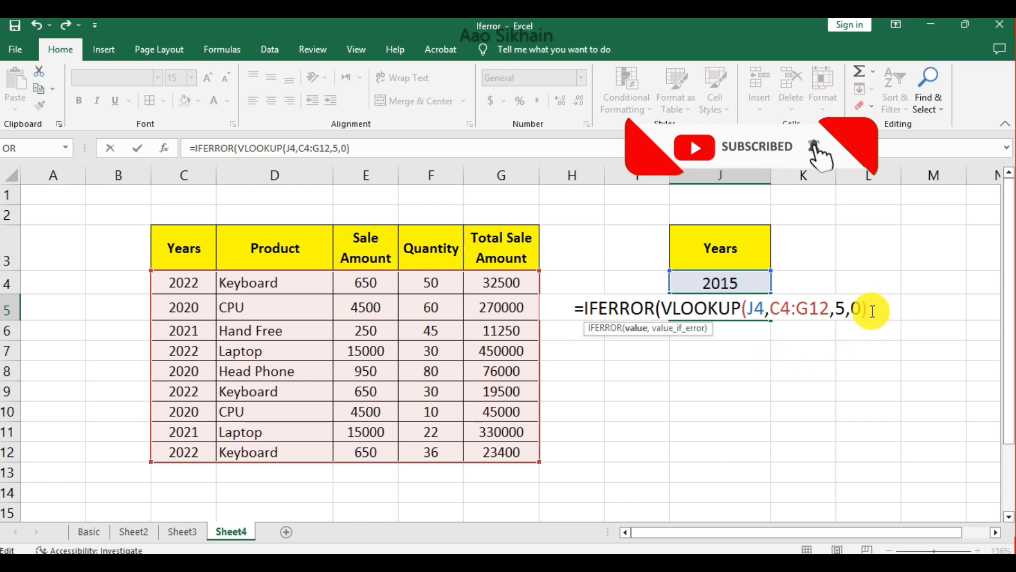
text(,)
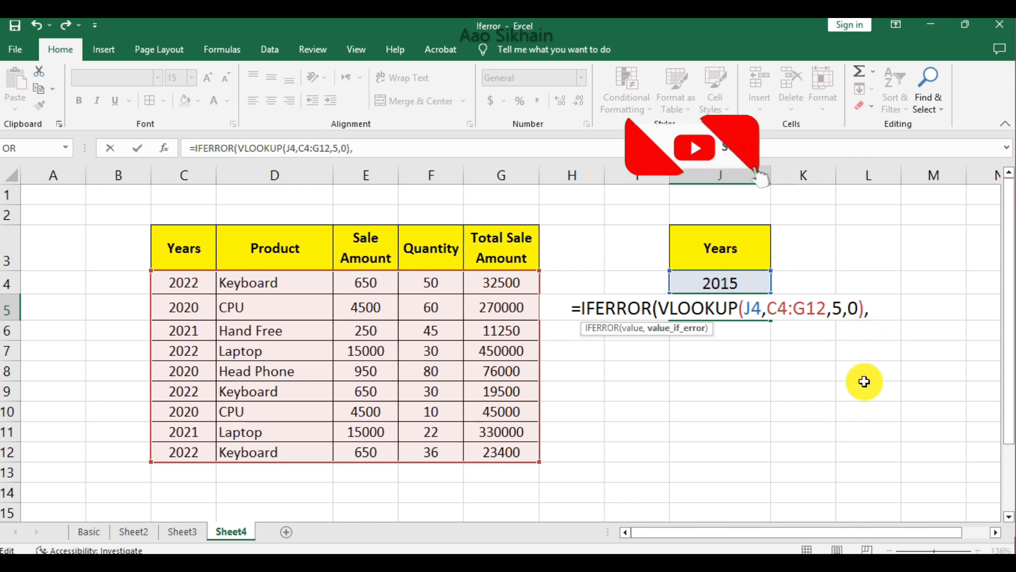
text(")
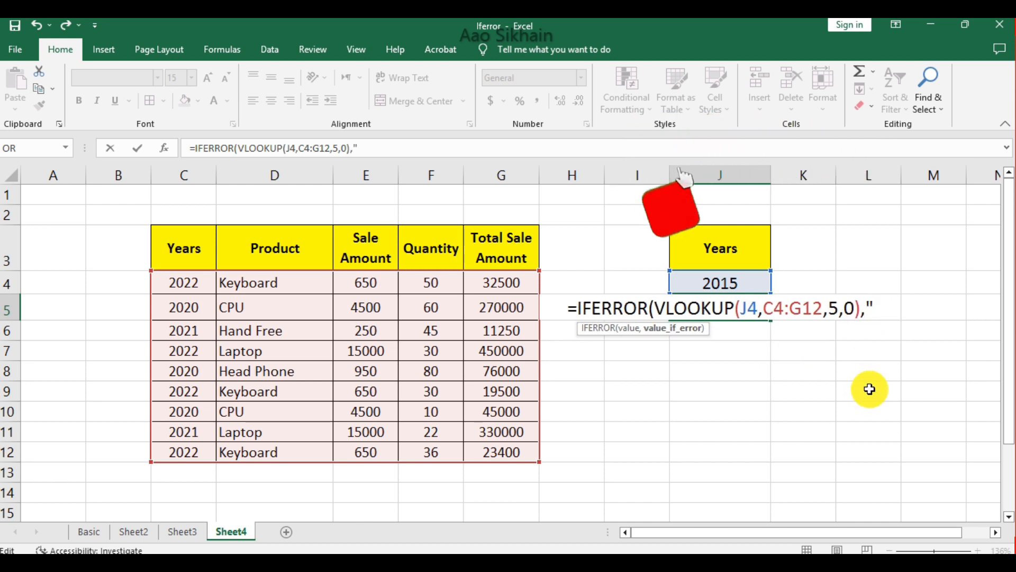
text(No)
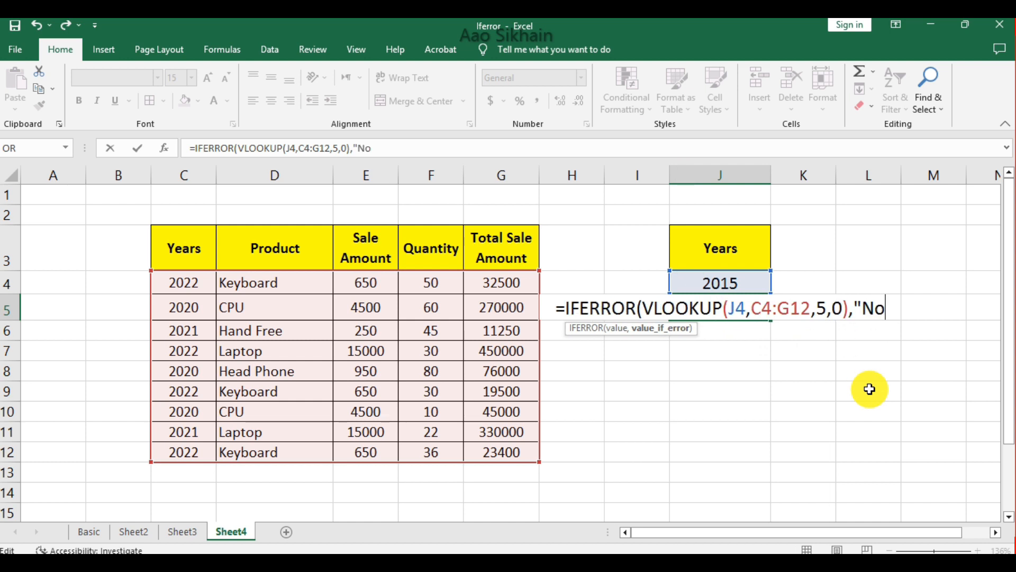
text(t Found)
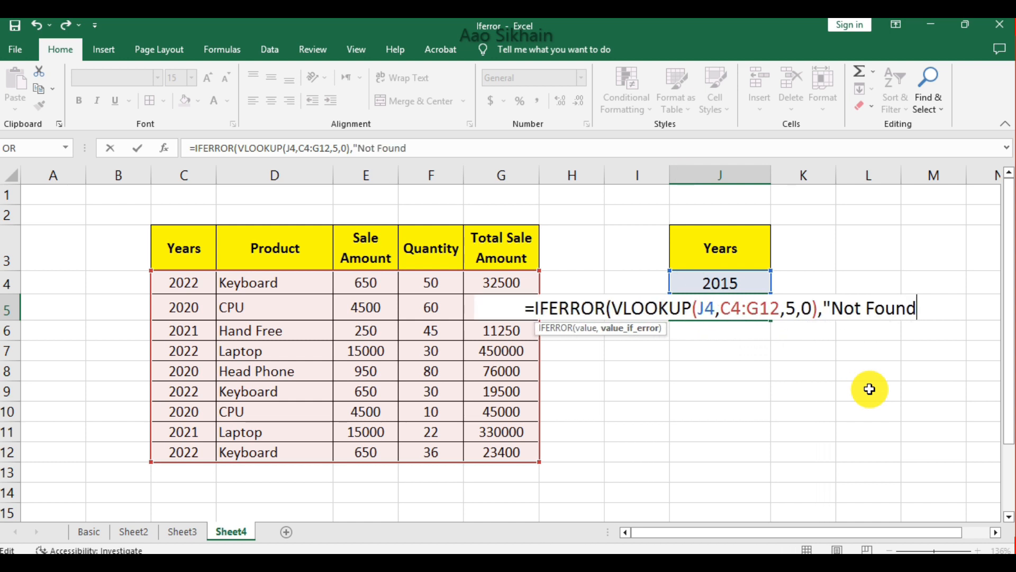
text(")
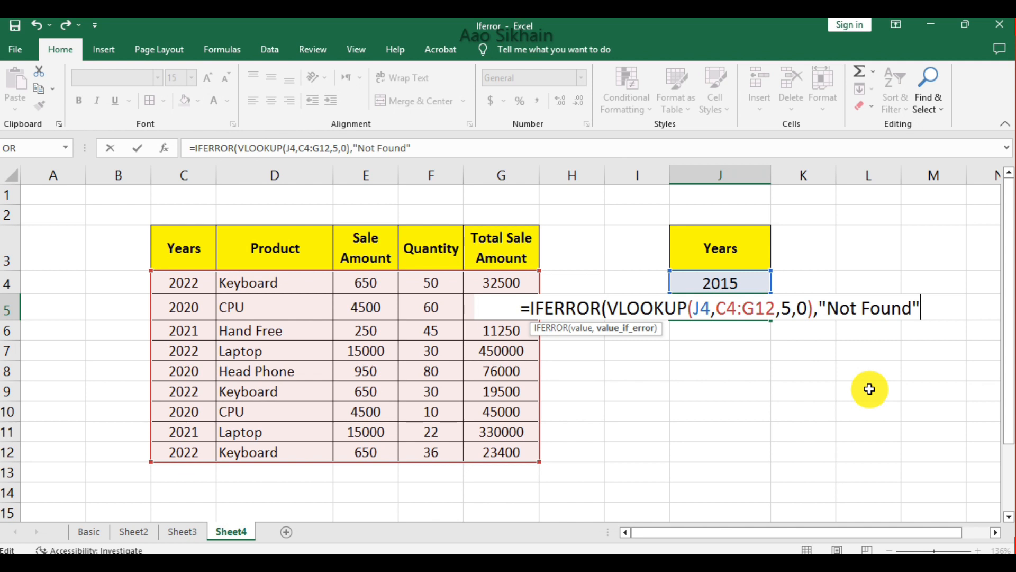
text())
key(Return)
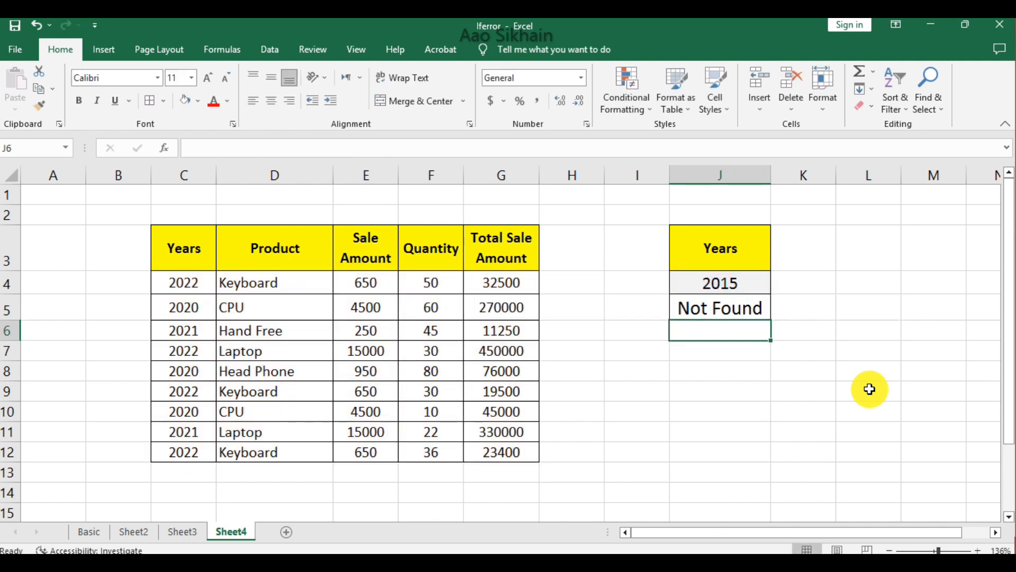
- Test the IFERROR lookup by entering the year 2020 and then 2023 in J4
click(696, 306)
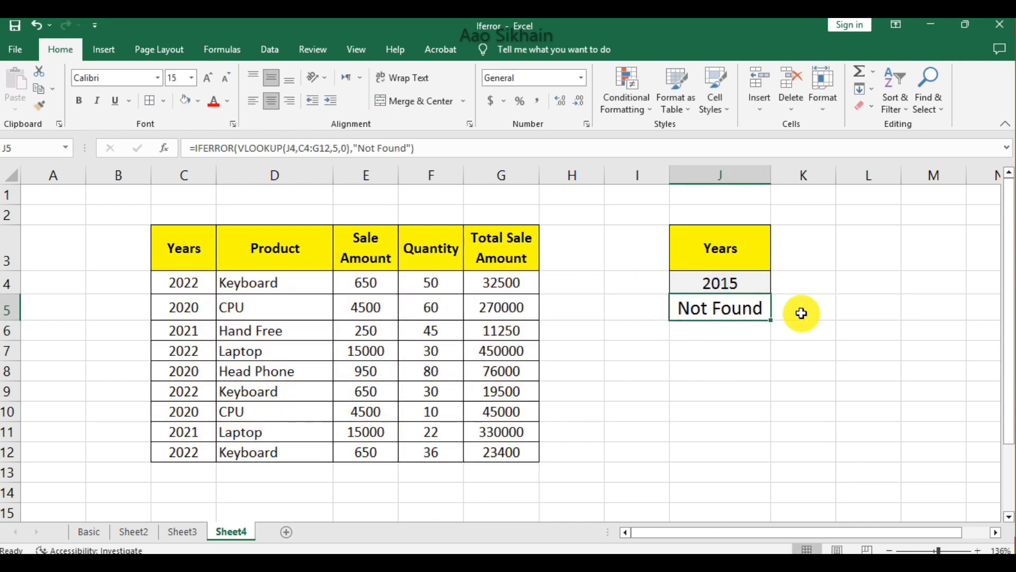
click(762, 284)
text(20)
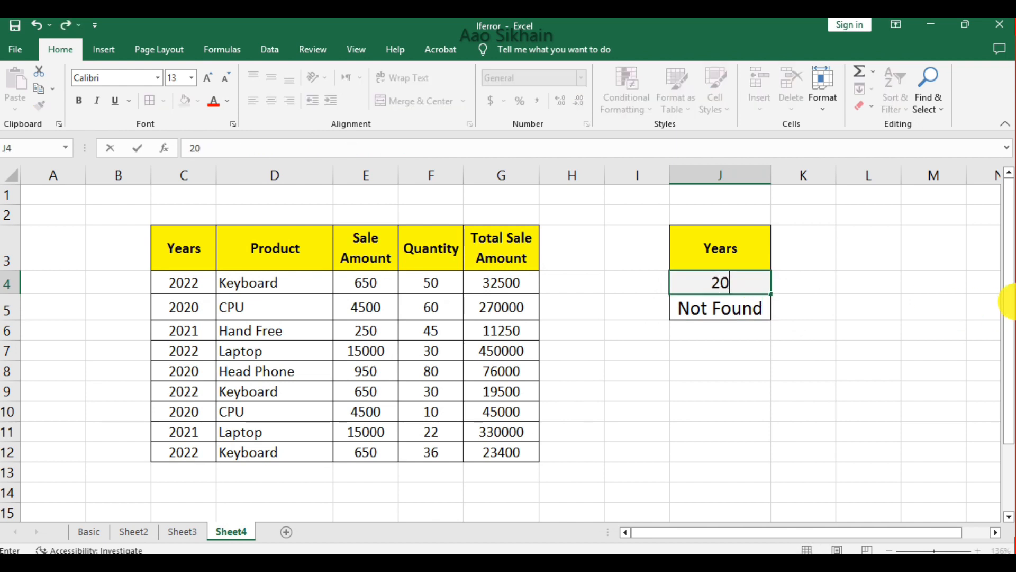
key(Return)
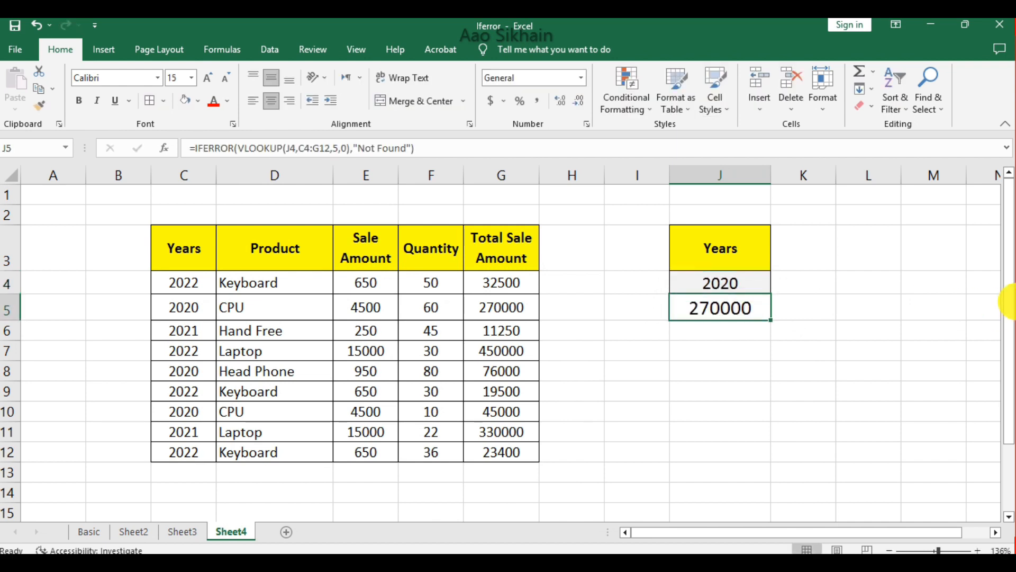
click(760, 286)
text(20)
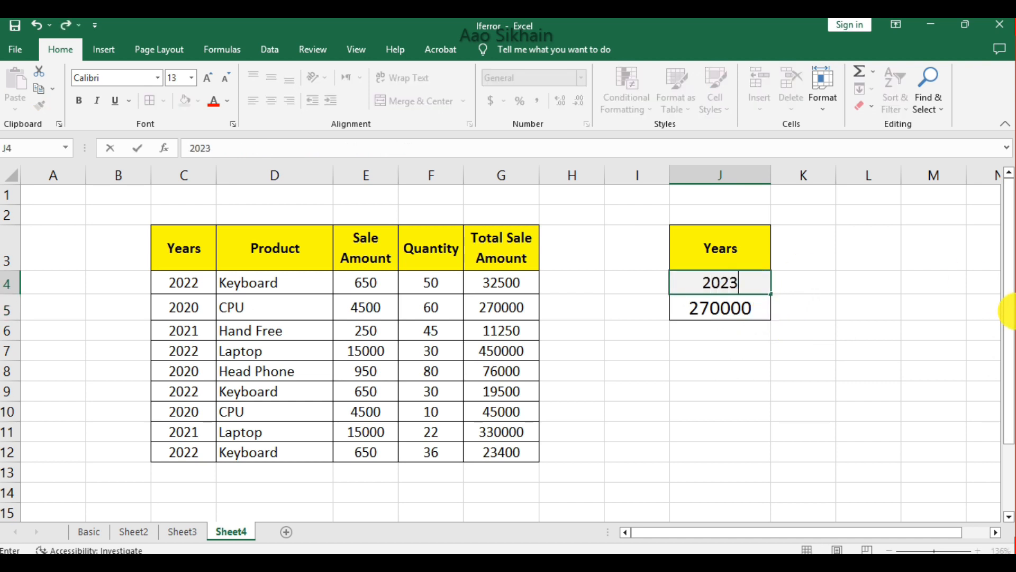
key(Return)
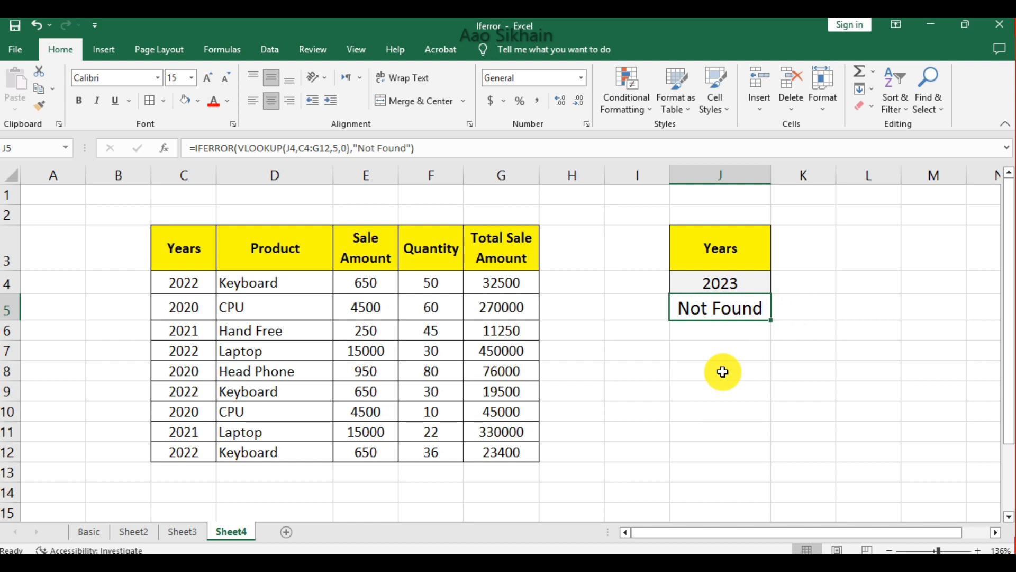
click(727, 407)
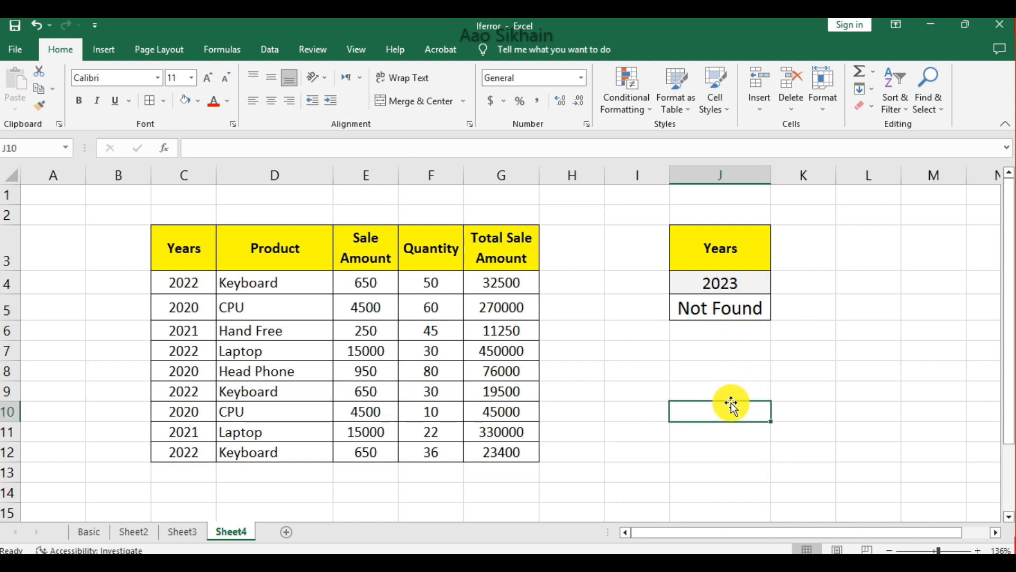